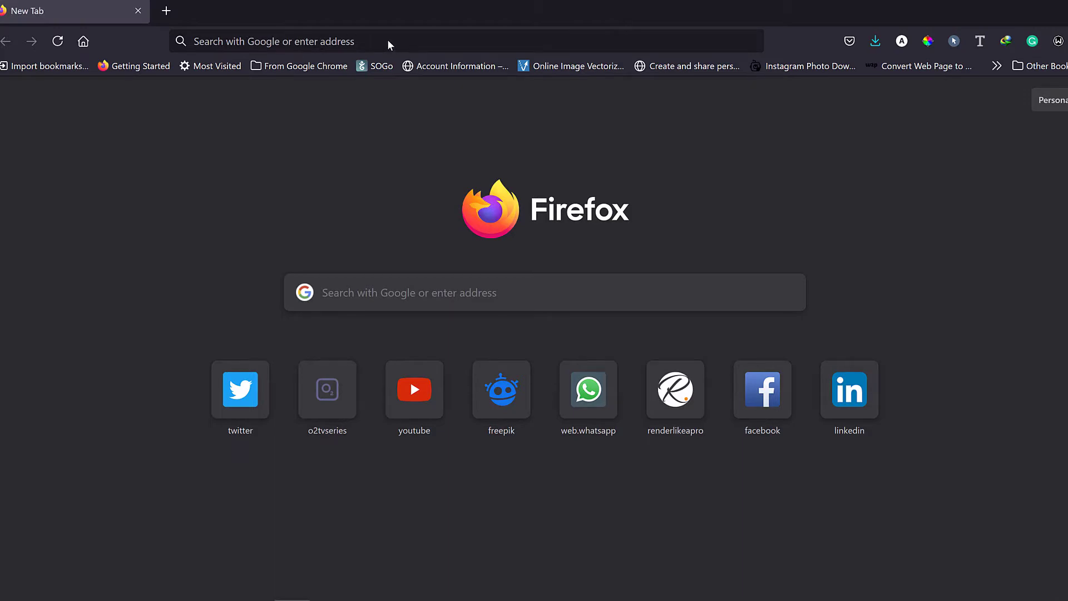
Step: Go to the chat.google.com website
click(337, 42)
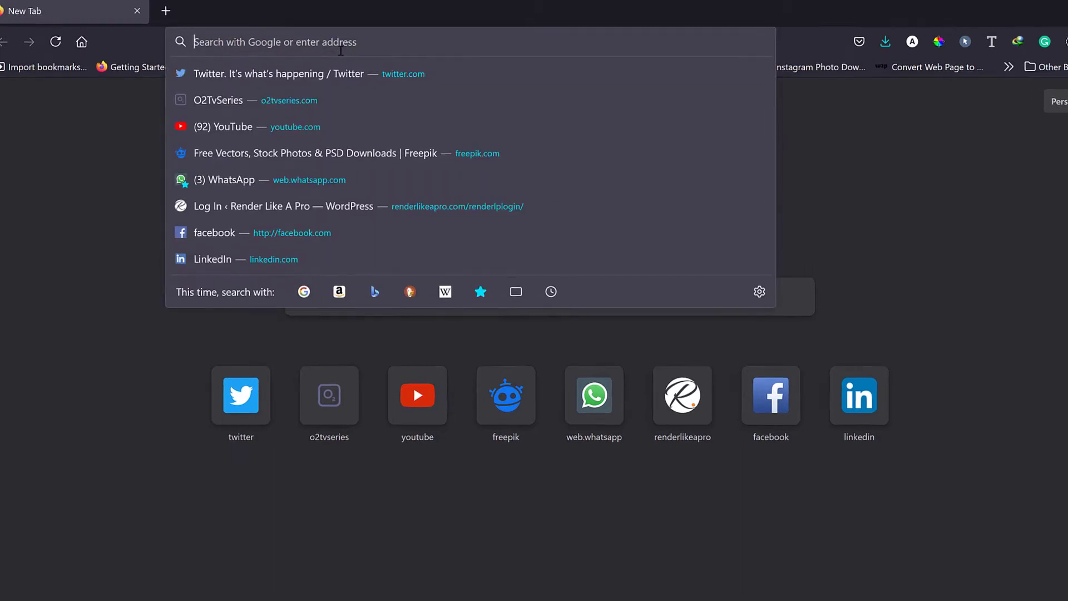
text(chat.google.com/)
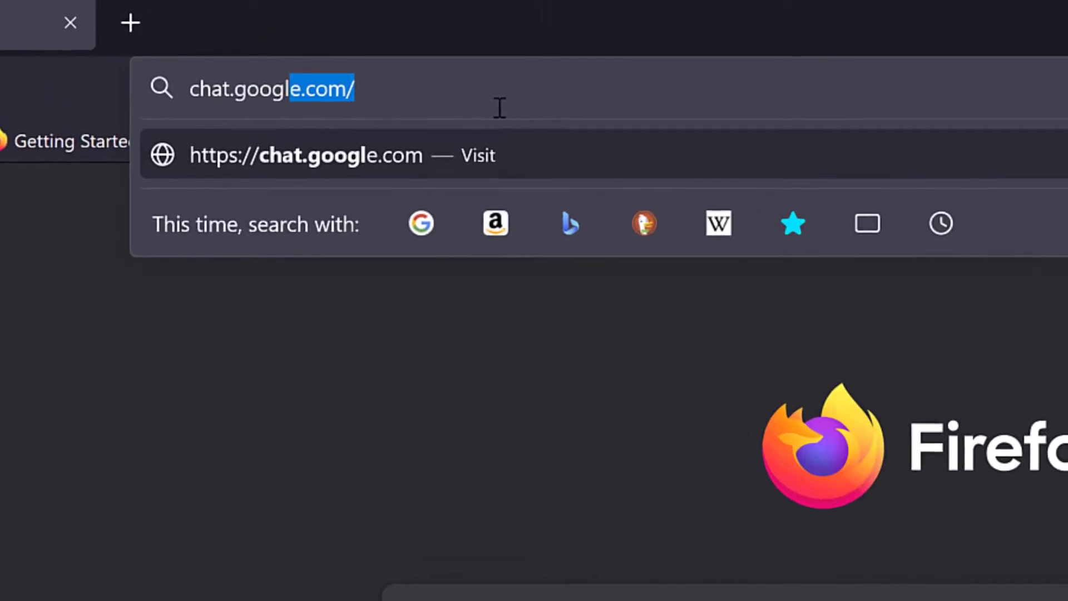
key(End)
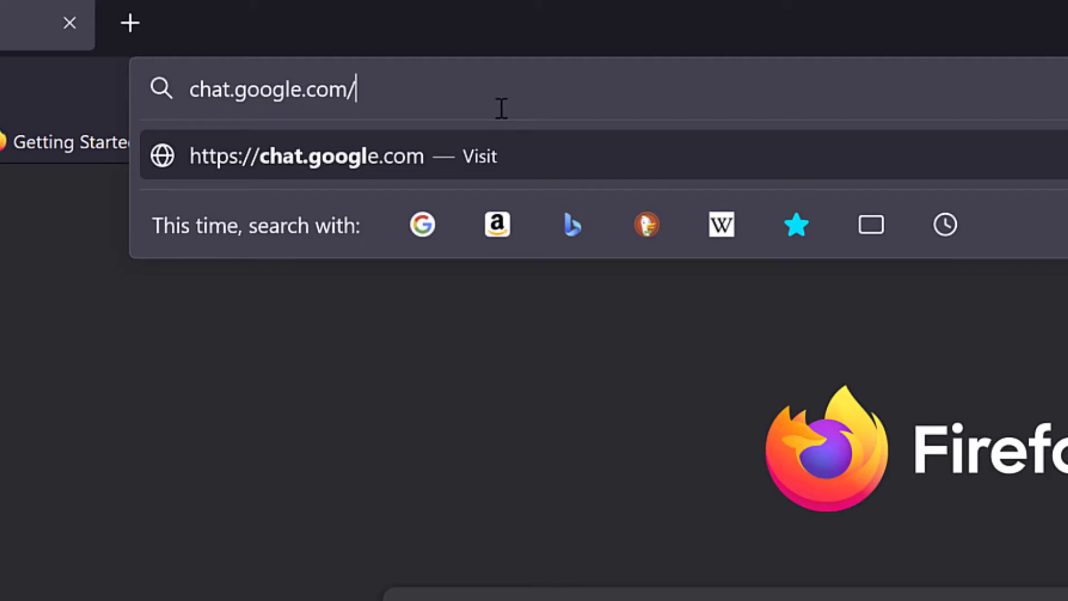
key(Return)
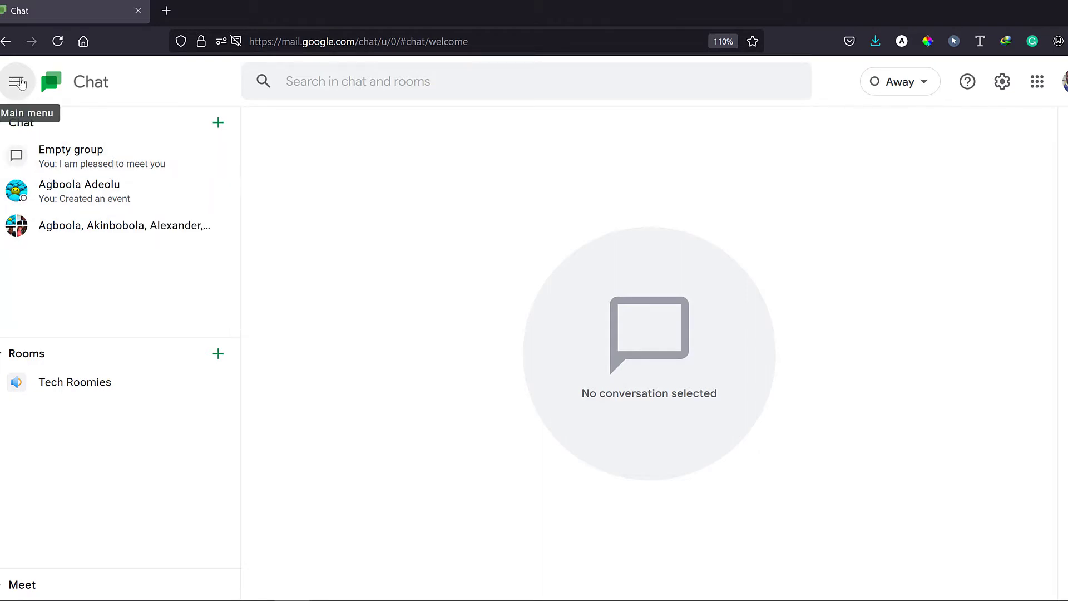
Step: Collapse the conversation sidebar to icons, expand it again, and collapse it once more
click(25, 82)
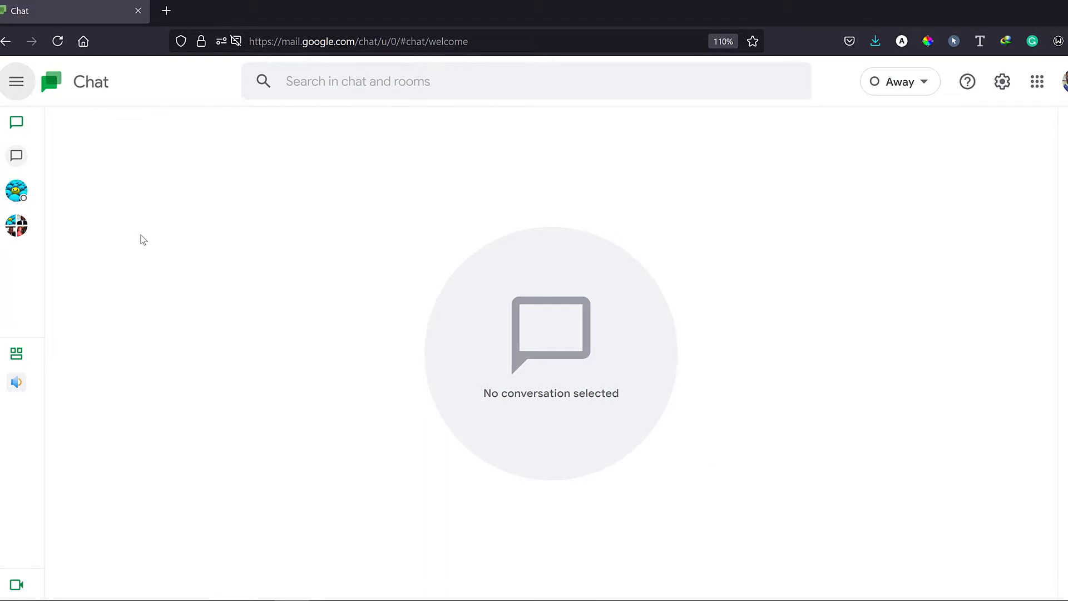
mouse_move(36, 123)
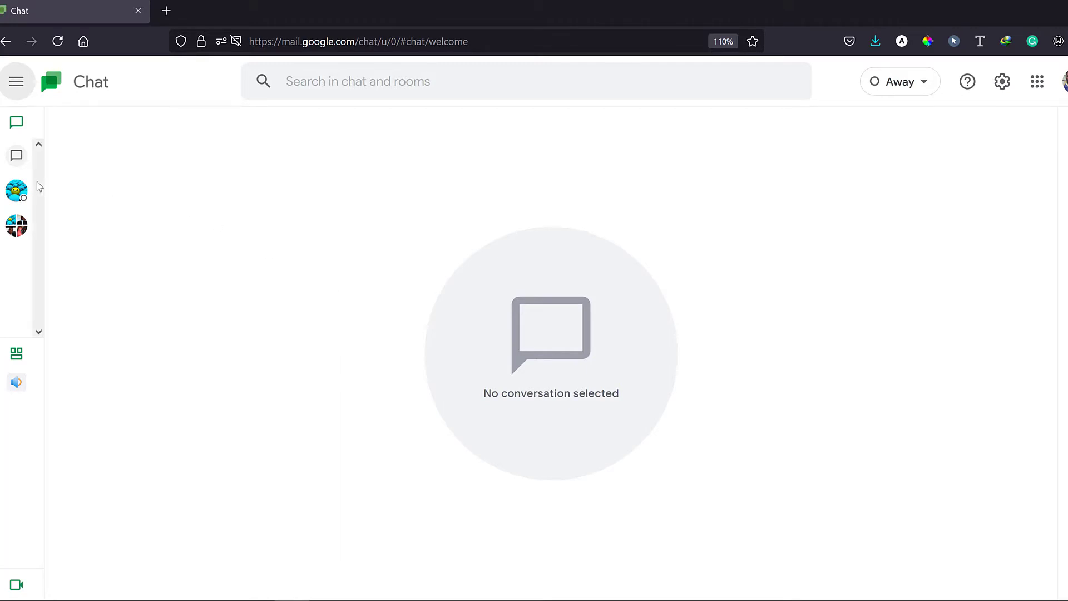
mouse_move(29, 188)
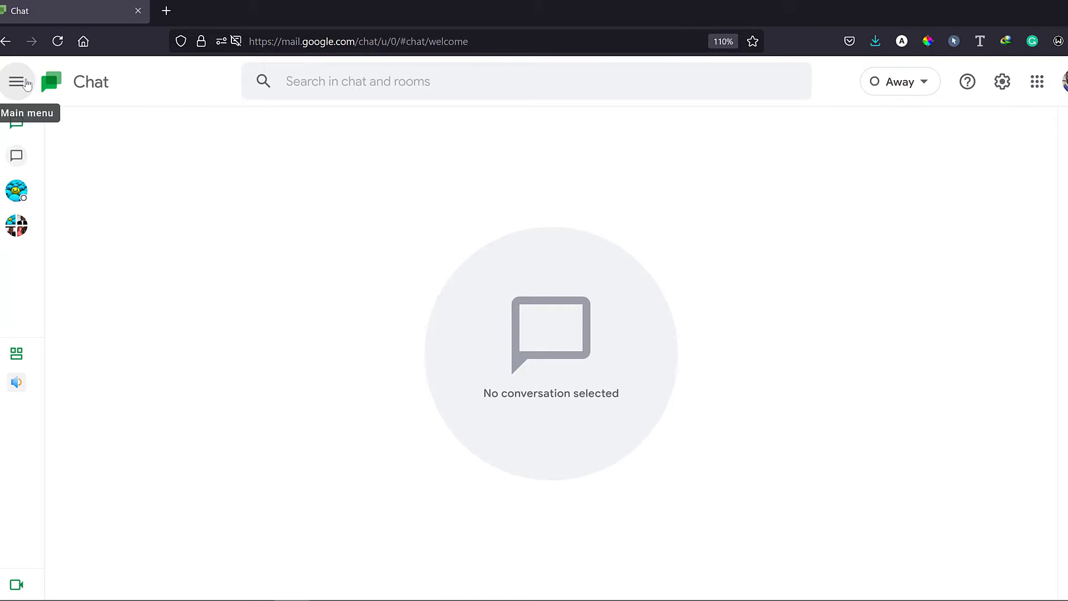
click(26, 83)
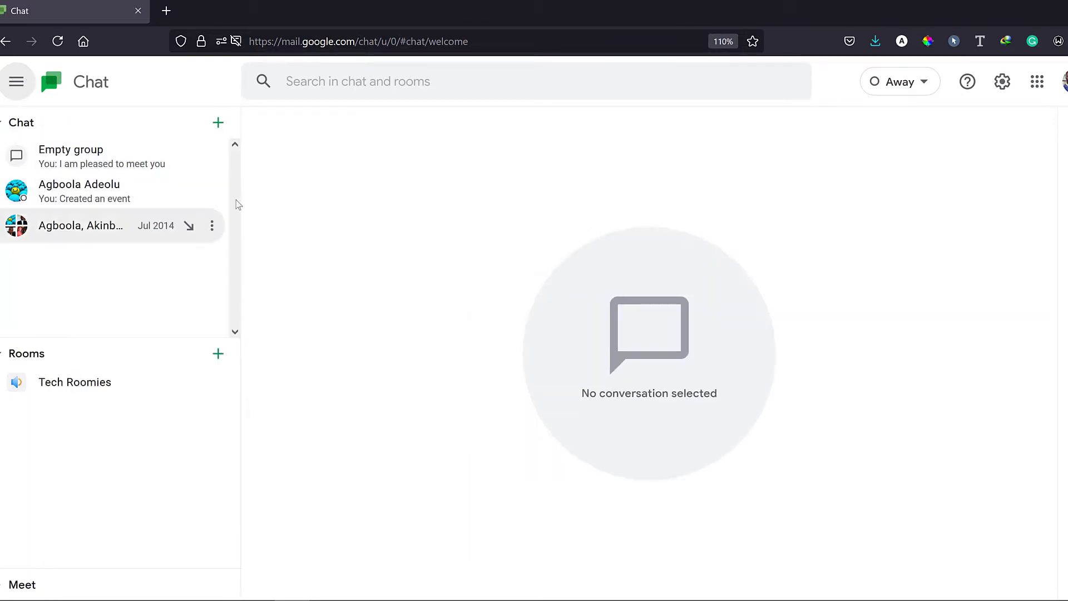
click(19, 81)
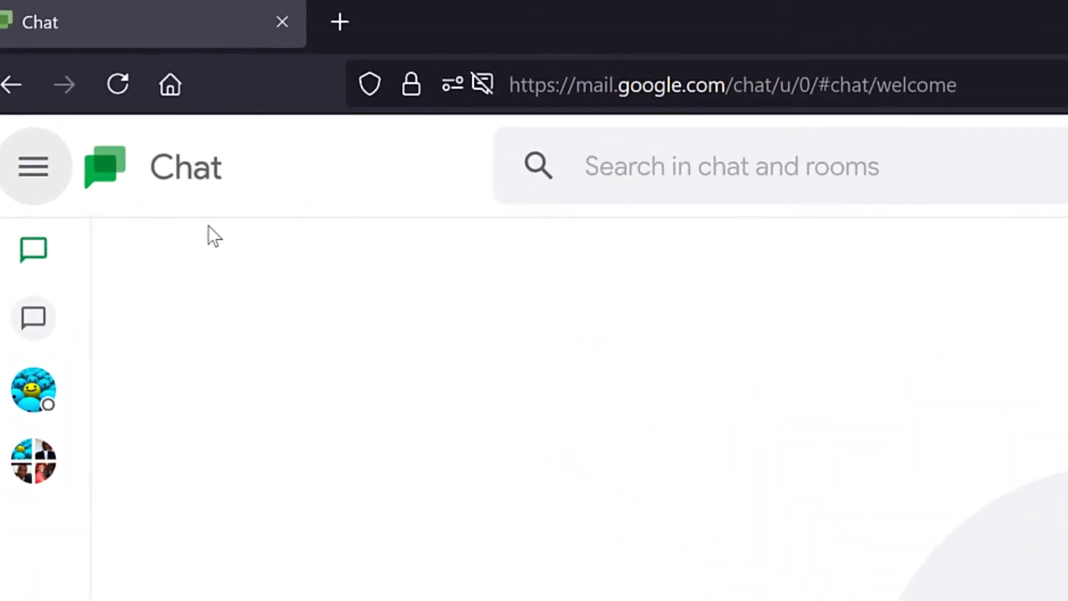
Step: Open the direct conversation whose last entry is "Created an event", and view the options for starting a new chat
mouse_move(30, 261)
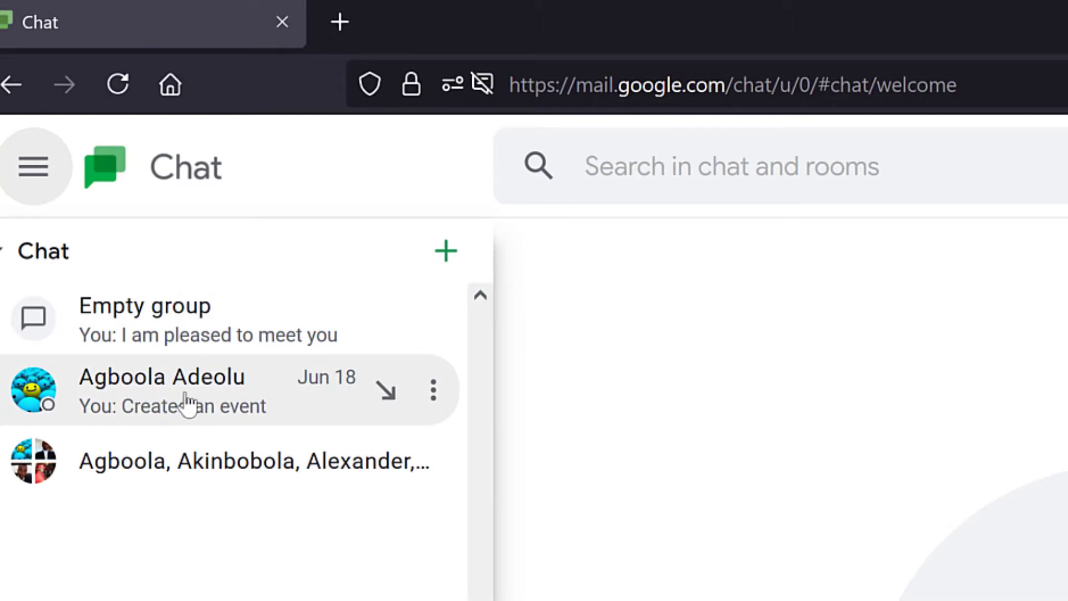
click(211, 396)
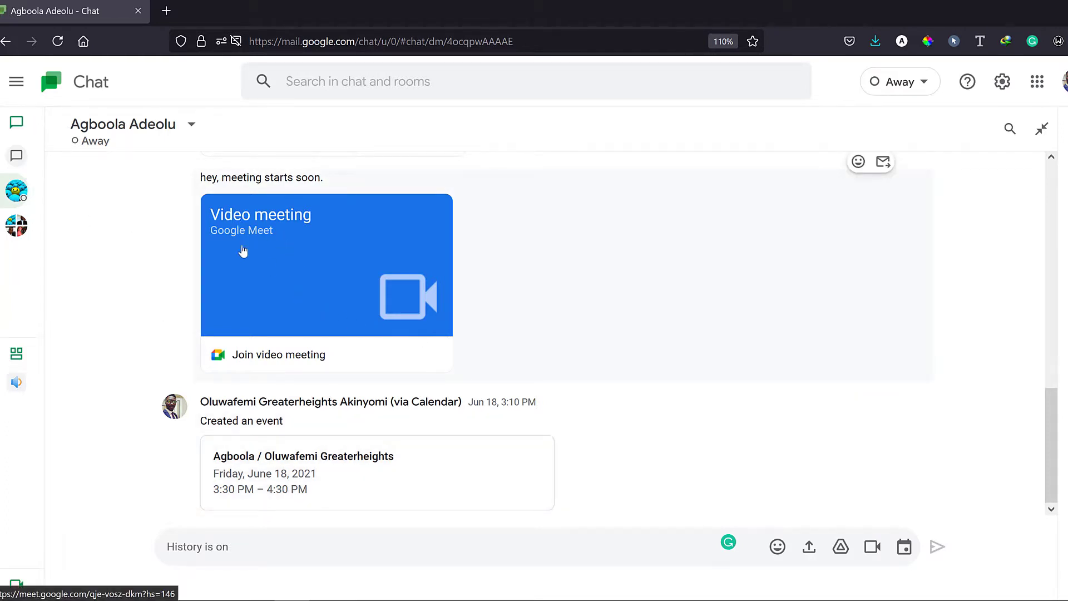
mouse_move(14, 214)
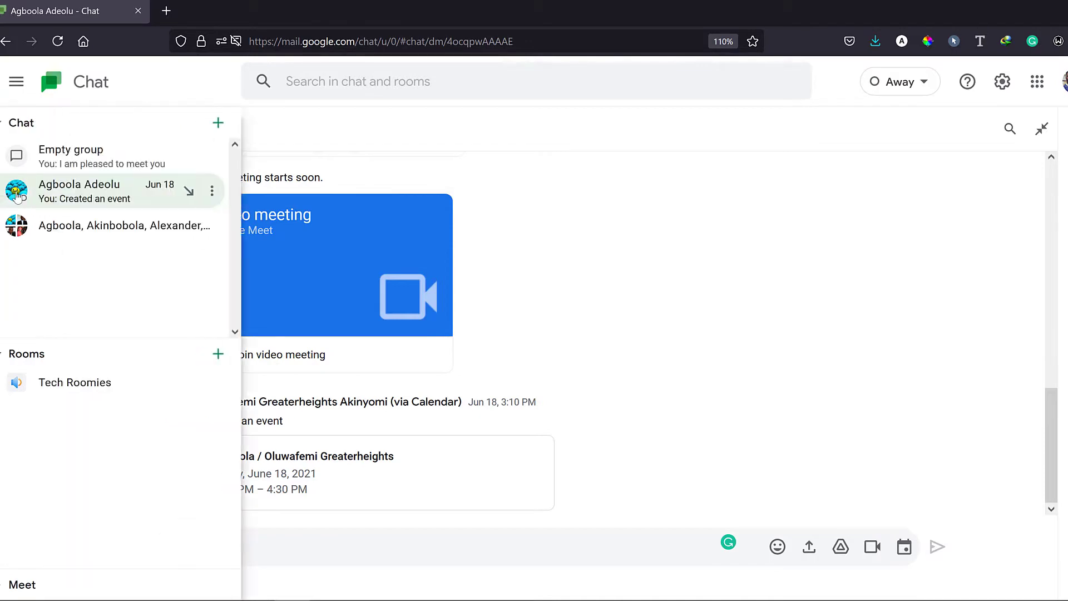
click(225, 128)
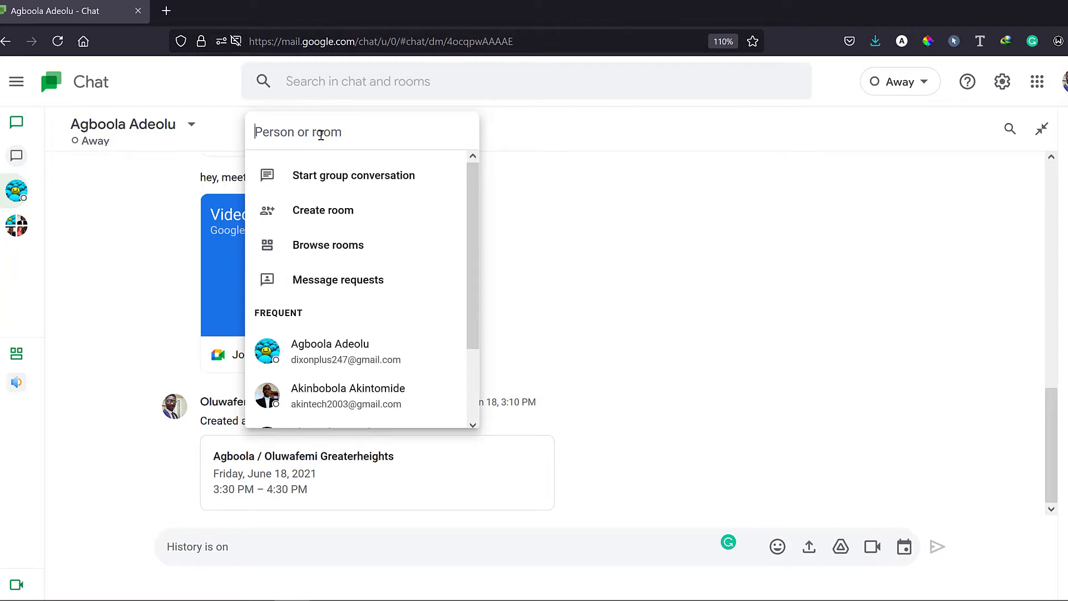
click(102, 251)
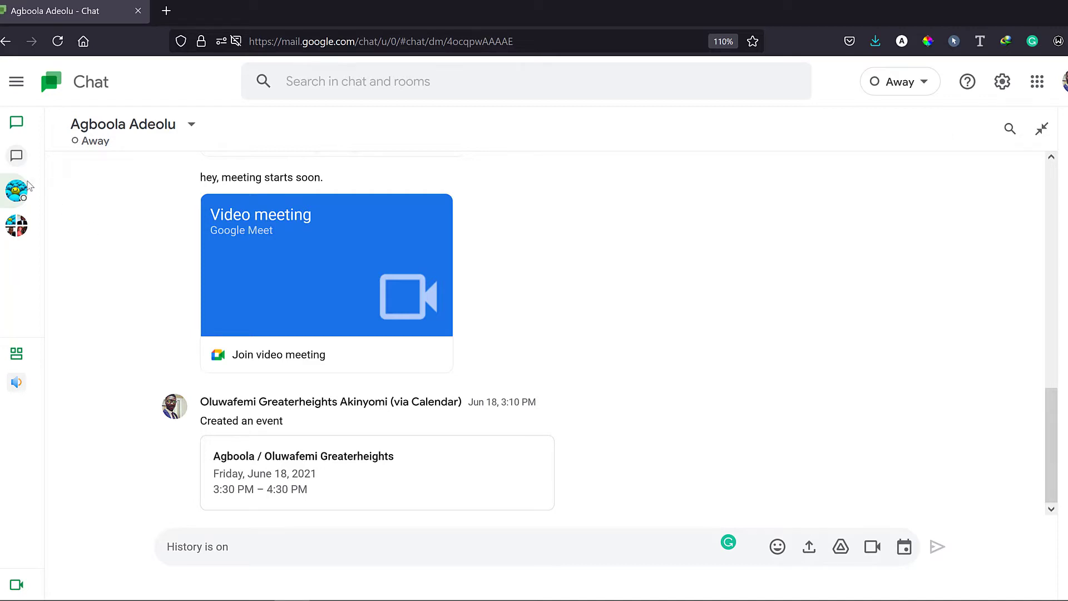
Step: Search chats and rooms for "hello" and open the matching message in Empty group
mouse_move(25, 174)
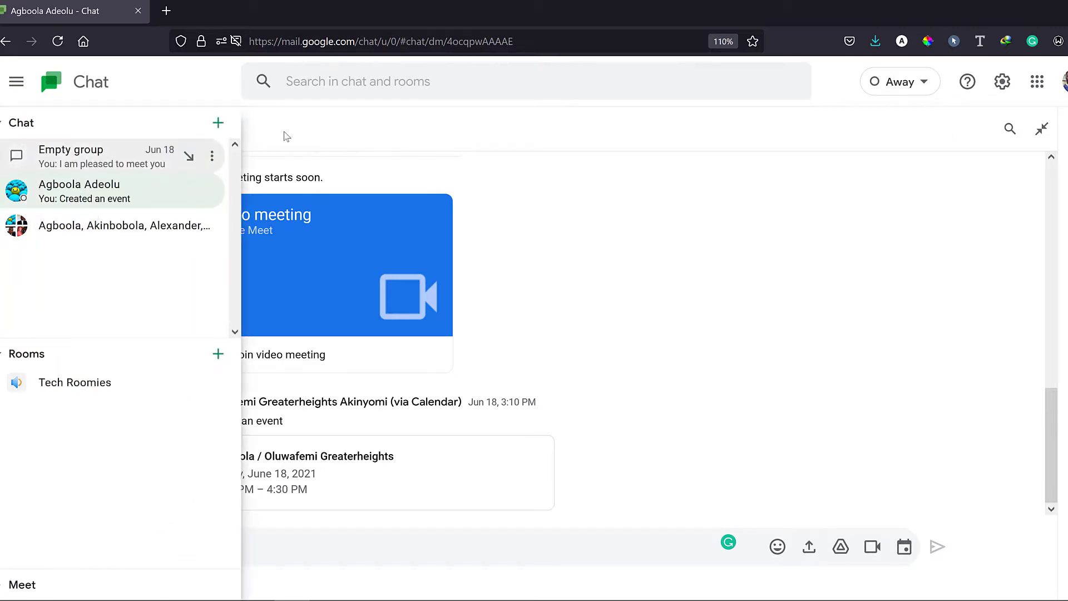
click(393, 83)
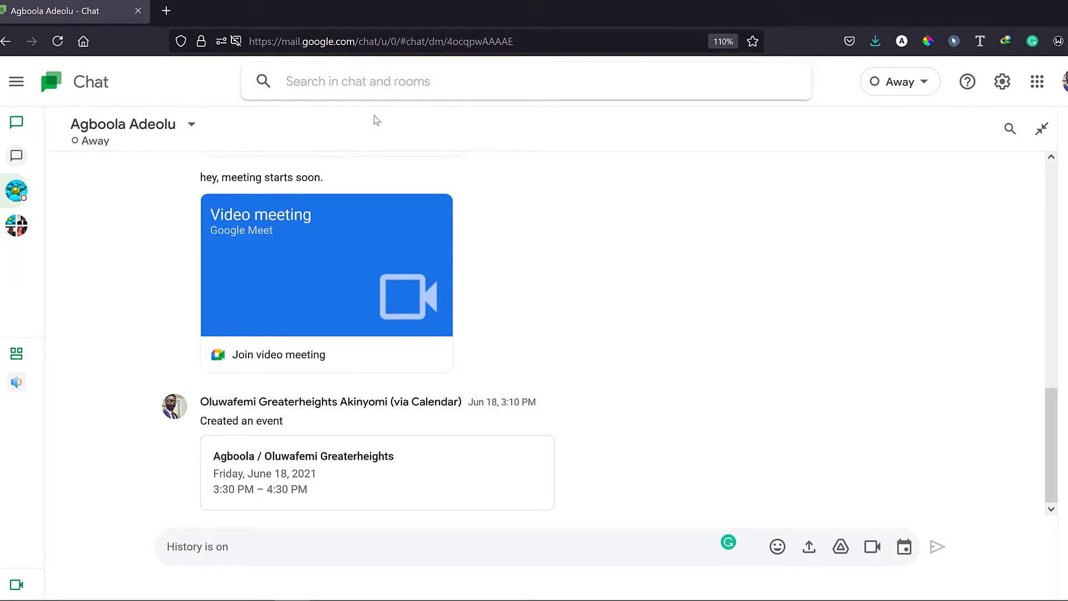
text(hello)
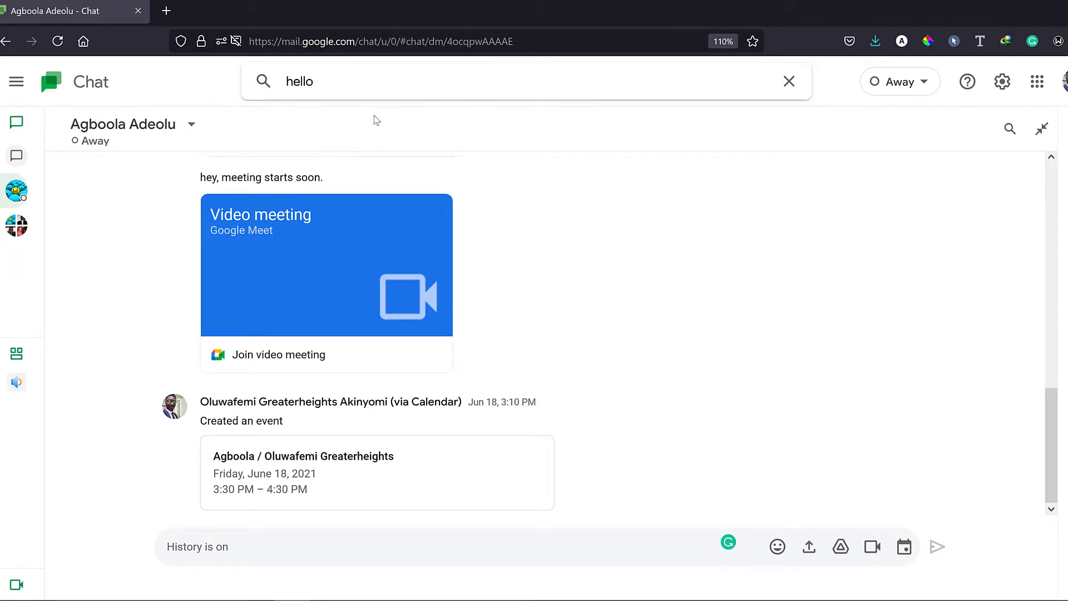
key(Return)
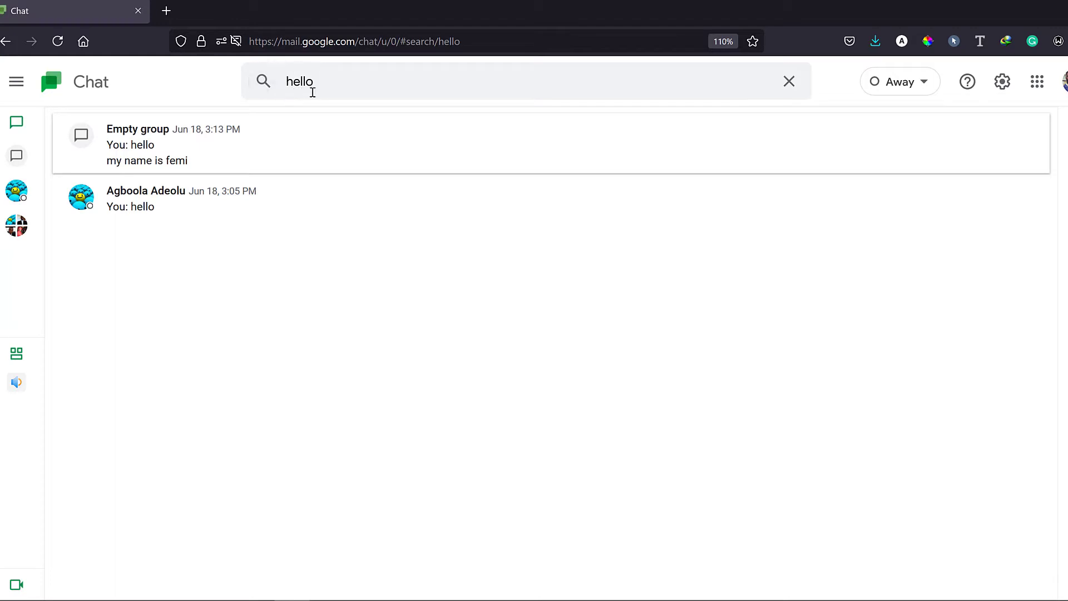
click(185, 161)
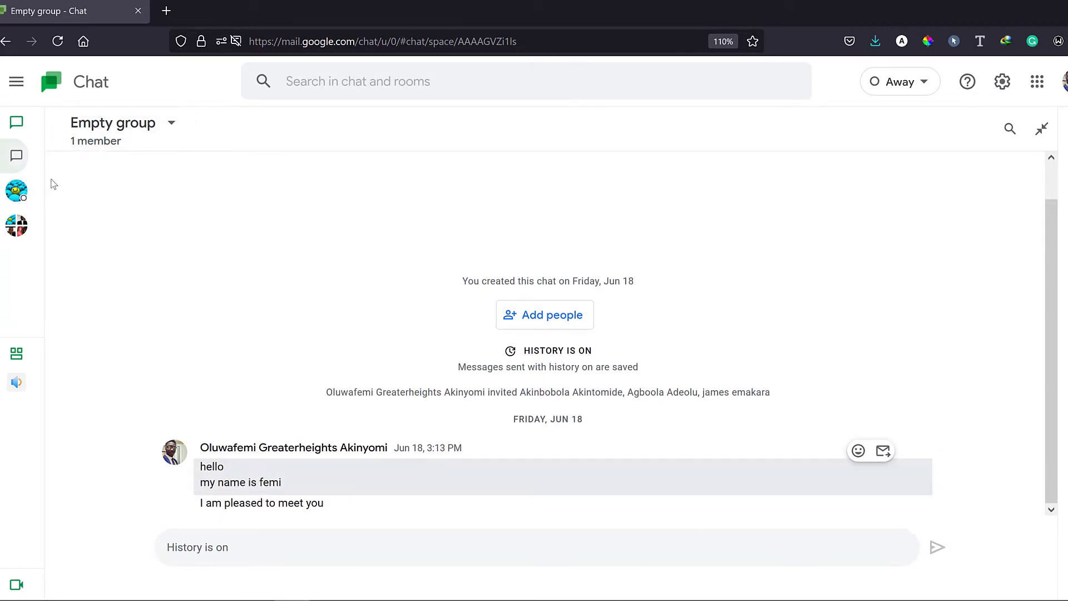
Step: Look over the Chat and Rooms lists in the sidebar and expand the Meet section
mouse_move(34, 279)
mouse_move(22, 132)
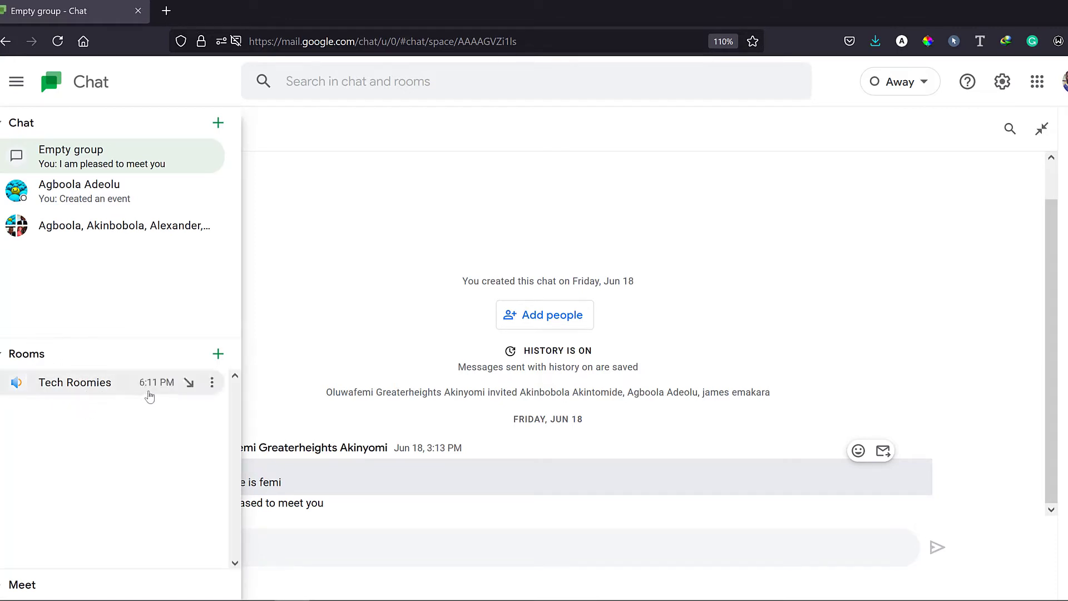
click(2, 588)
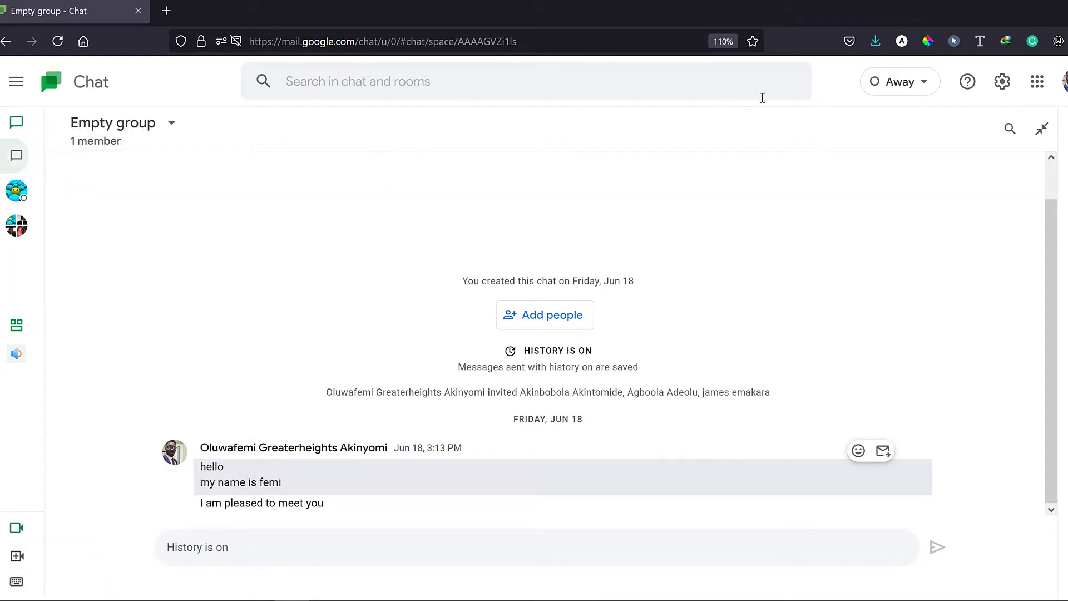
Step: Set the availability to Automatic, and switch it to Do not disturb with chat notifications muted for 30 minutes
click(925, 83)
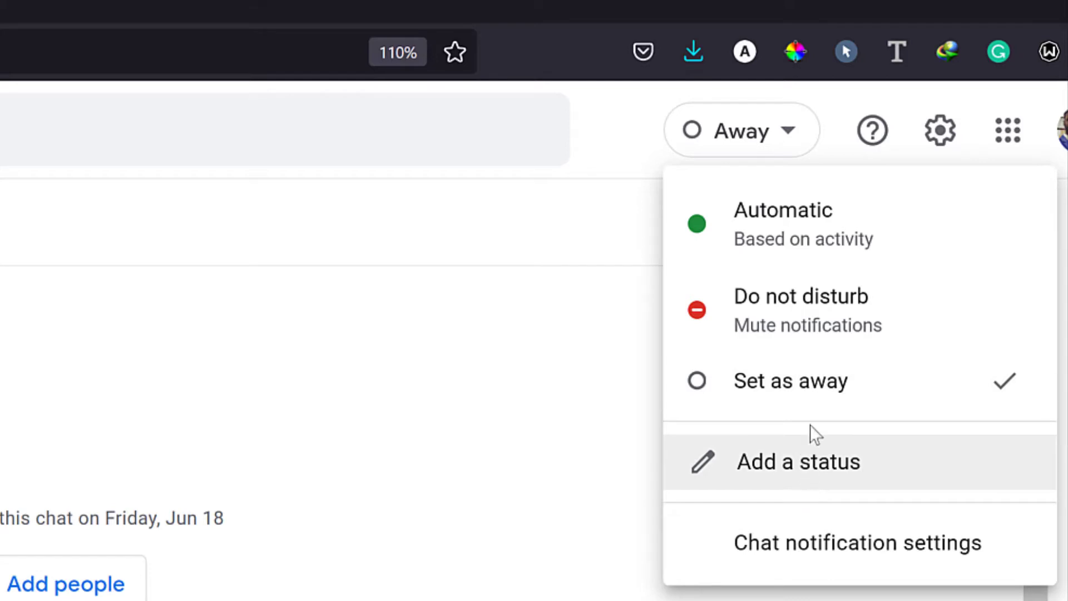
click(811, 238)
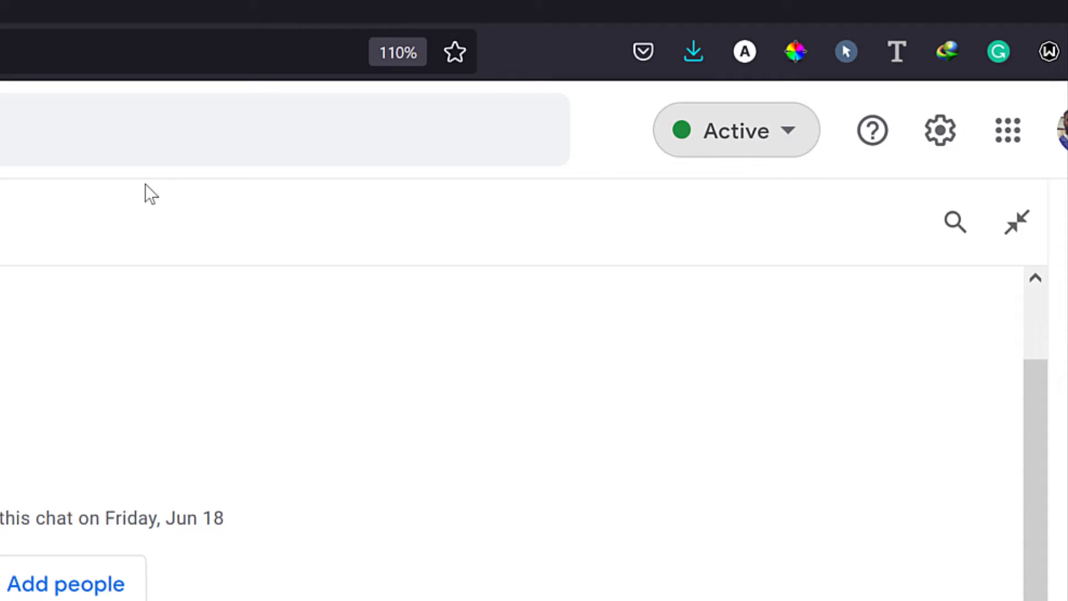
click(786, 136)
click(778, 317)
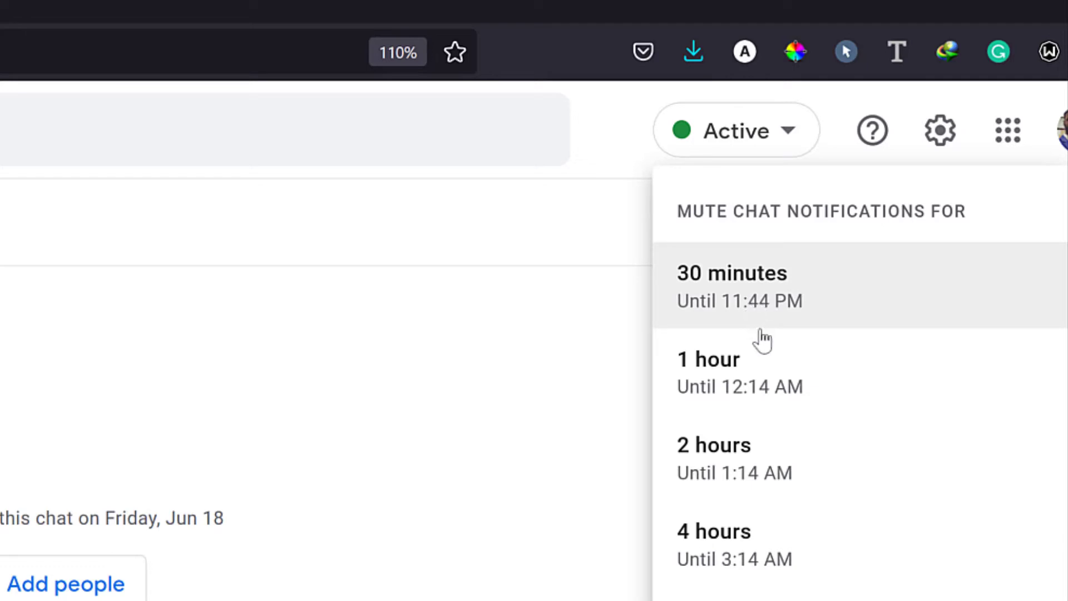
click(766, 309)
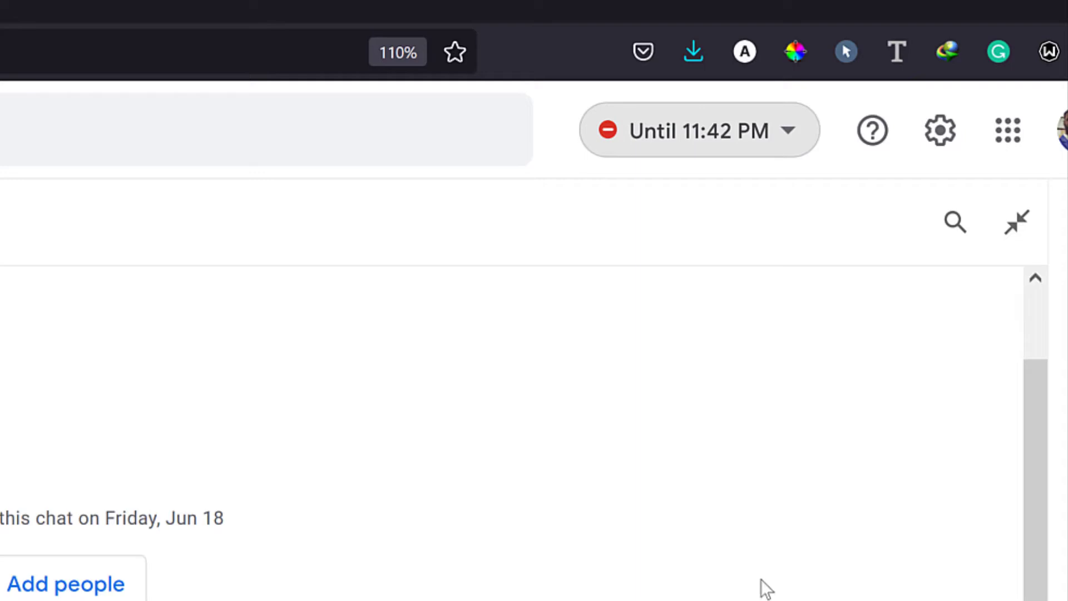
Step: Change the availability from Do not disturb to Set as away
click(782, 146)
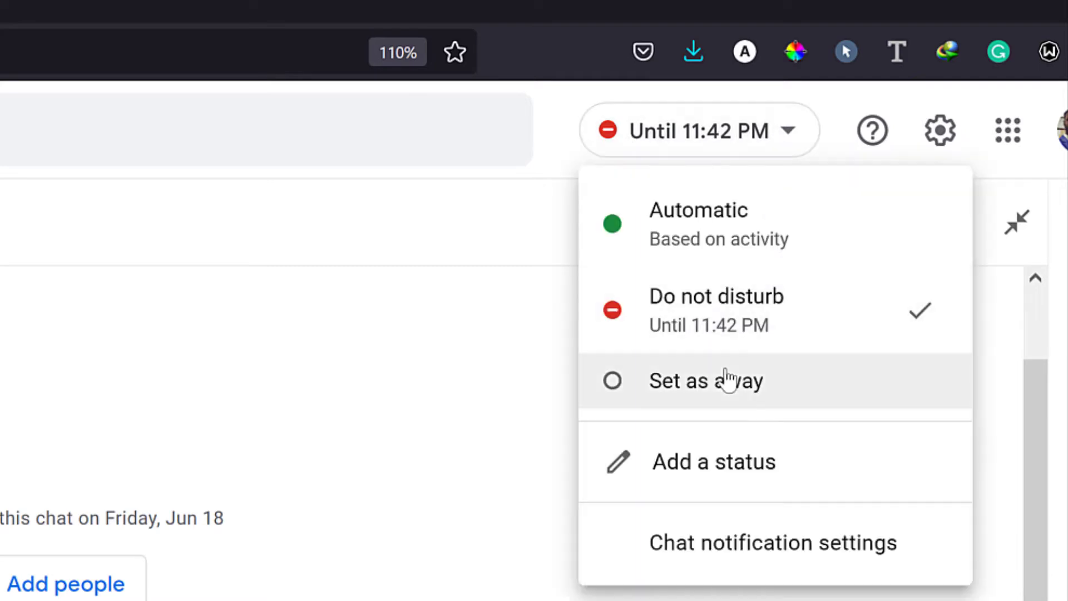
click(734, 398)
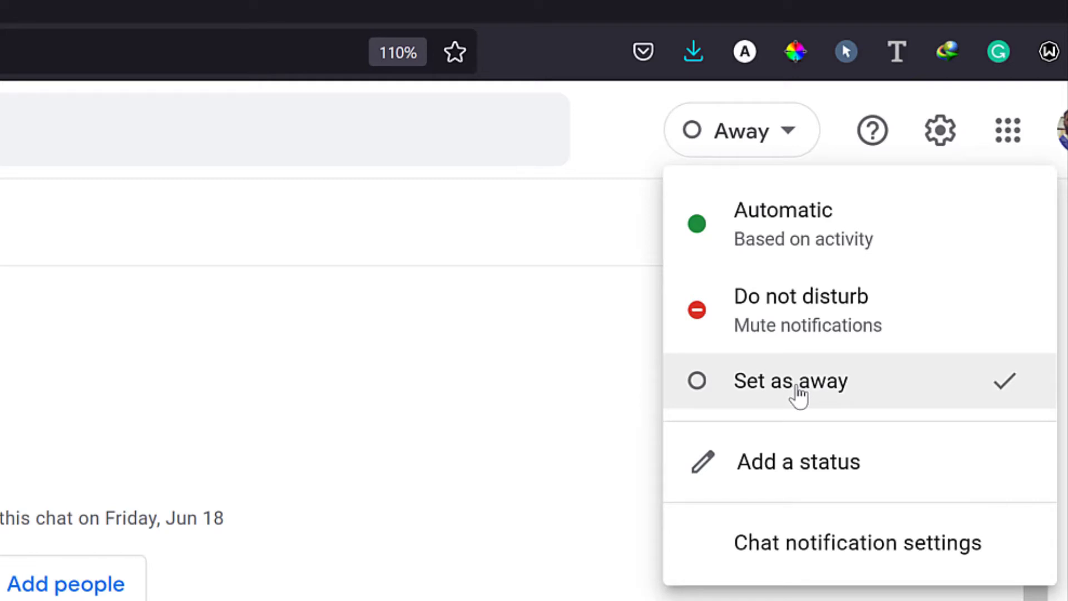
click(576, 351)
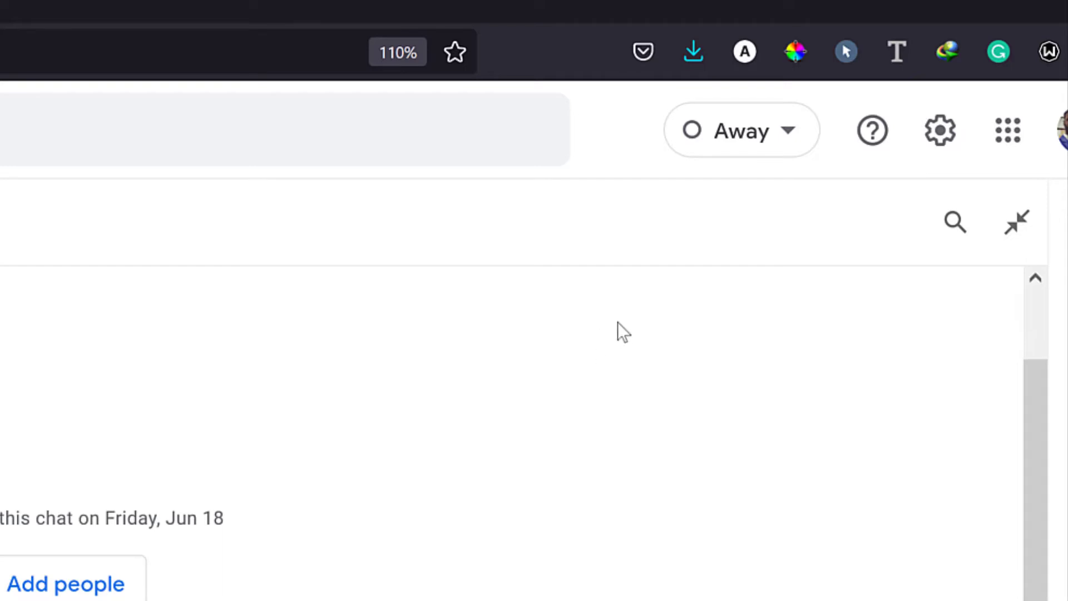
Step: Add a custom "Gaming" status that clears after 30 minutes, and check it among the availability options
click(788, 136)
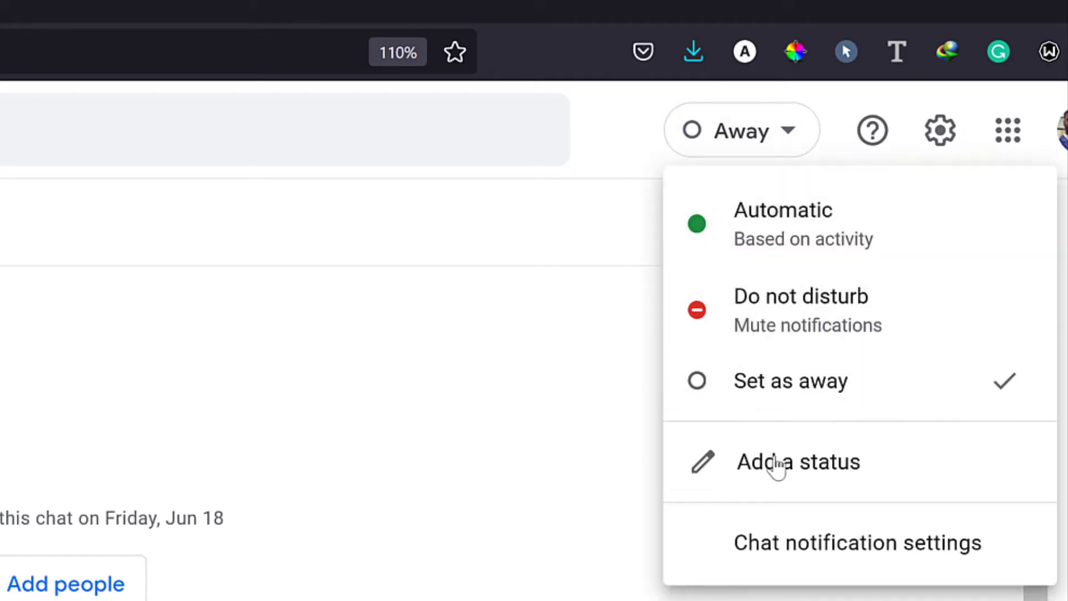
click(778, 466)
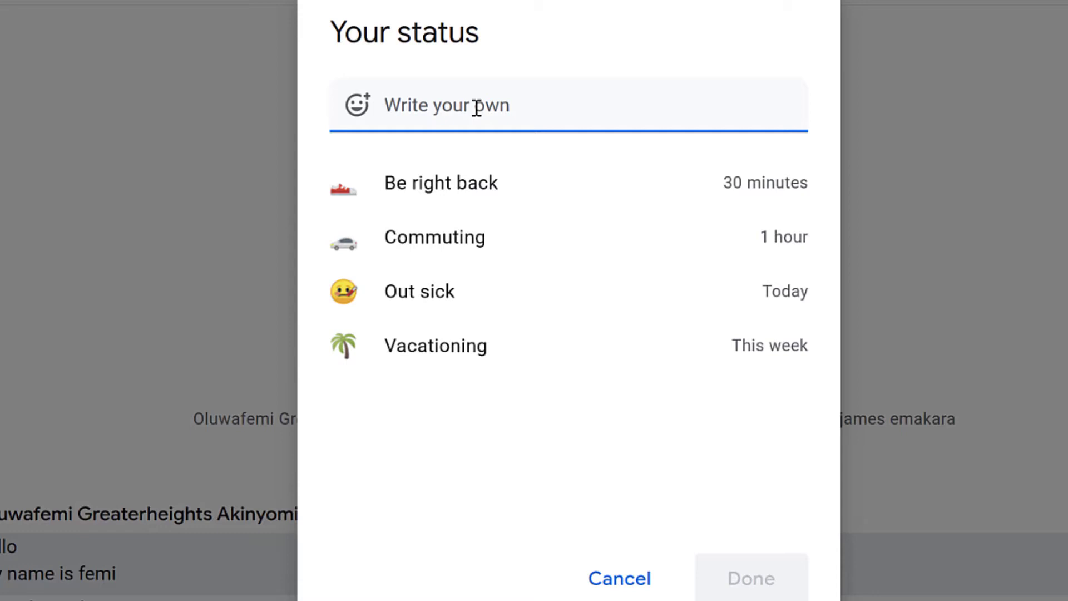
text(Gaming)
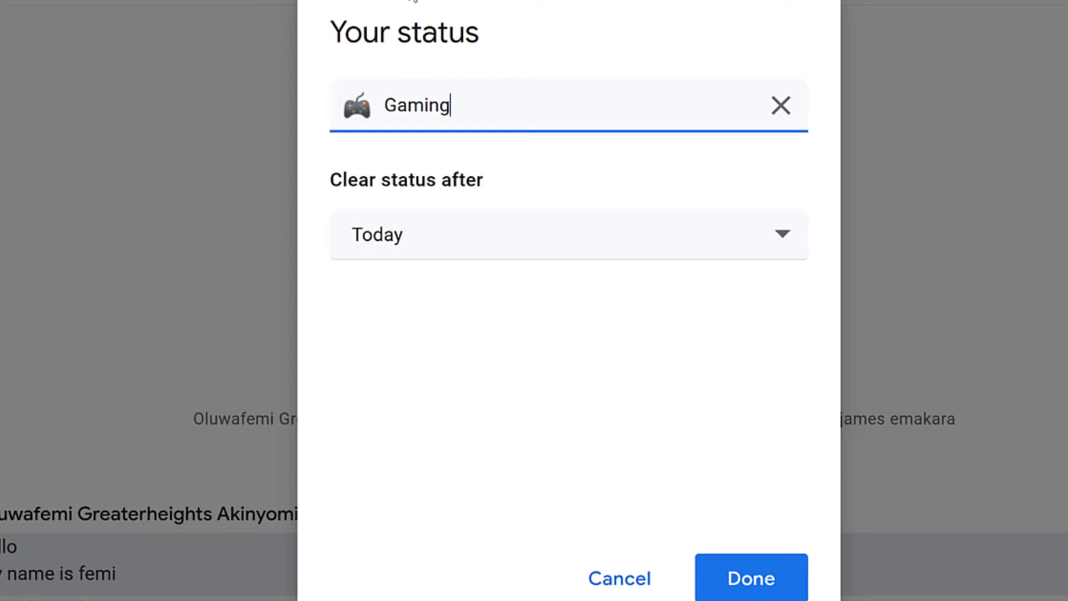
click(468, 237)
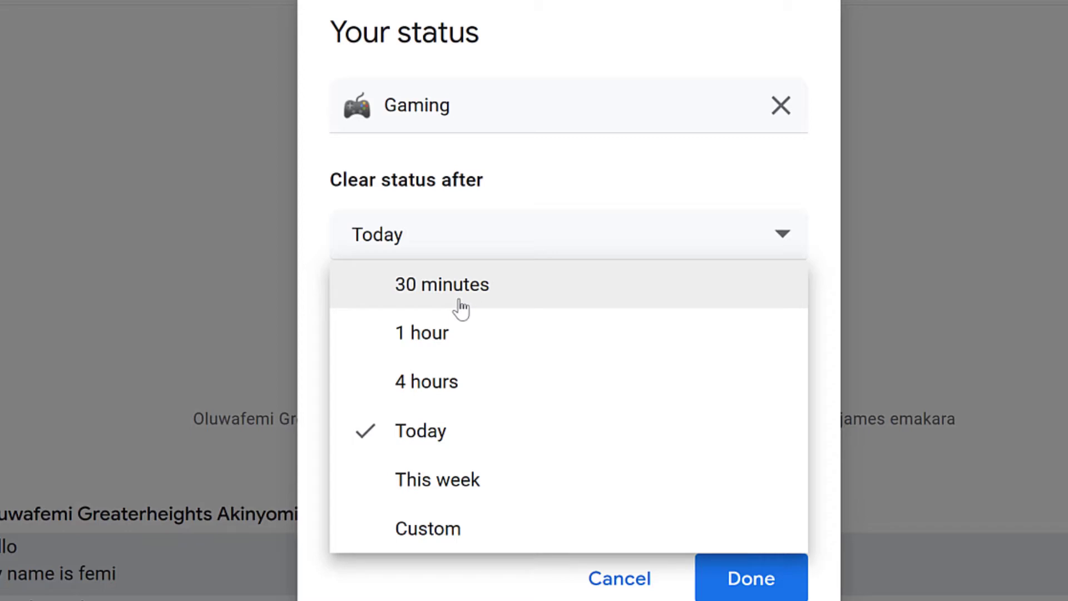
click(462, 307)
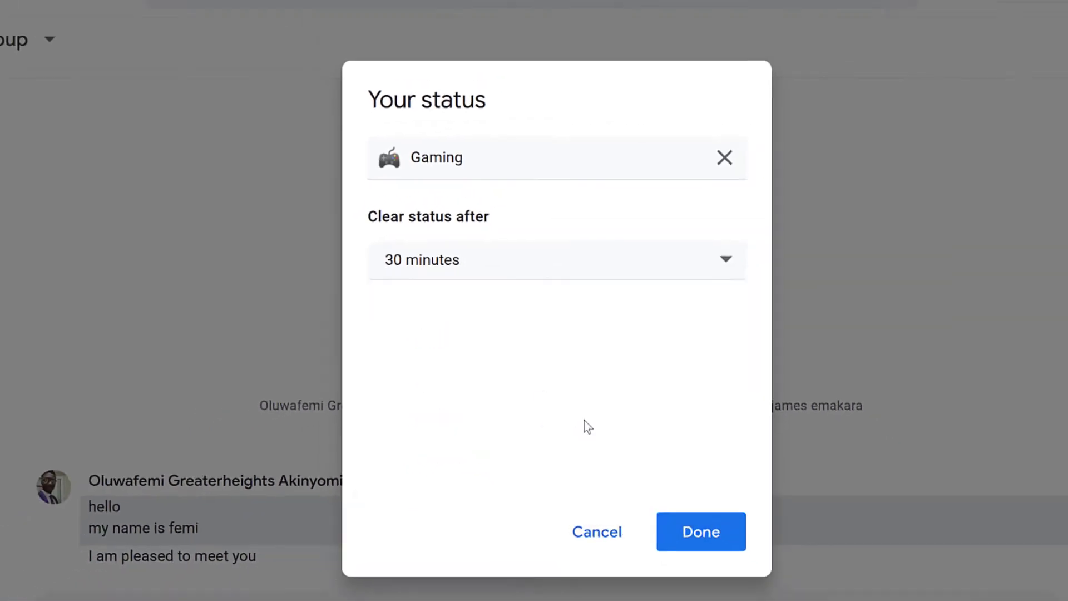
click(641, 484)
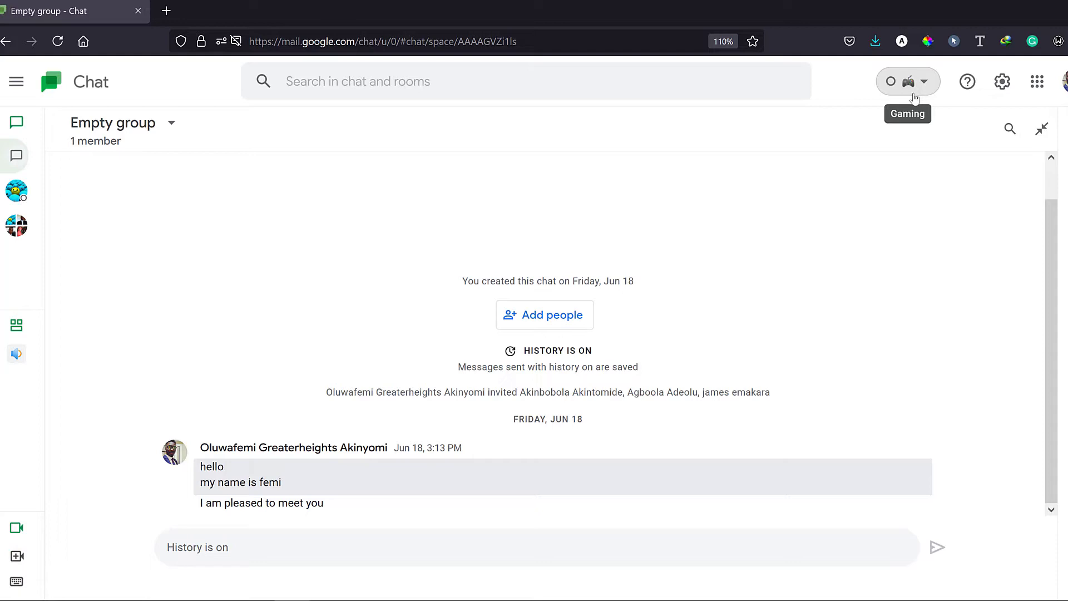
click(923, 88)
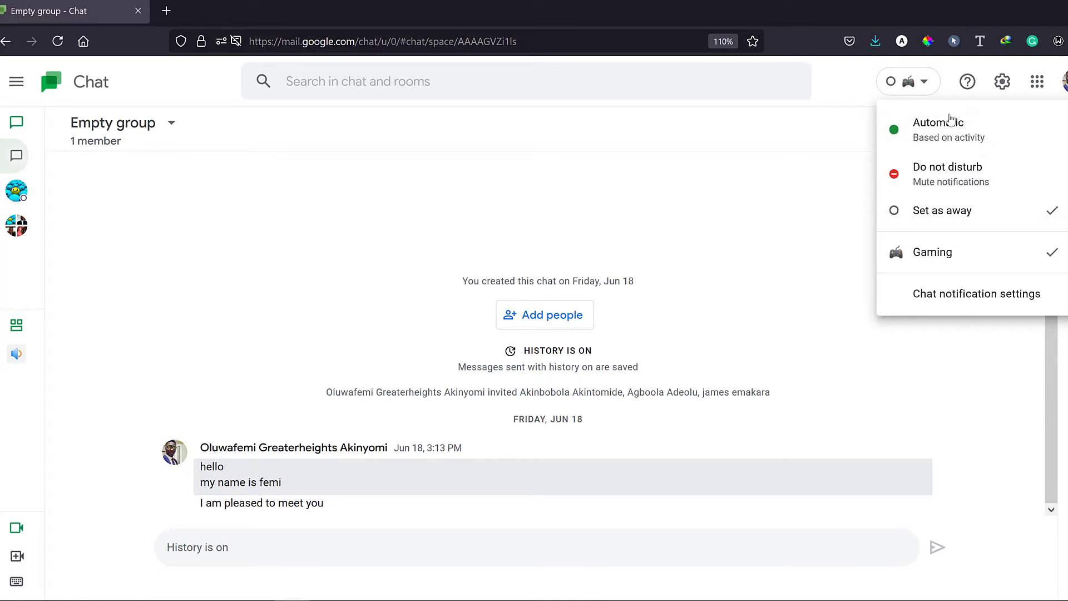
Step: Set the availability to Automatic, and look at the custom date and time option for clearing the Gaming status
click(921, 201)
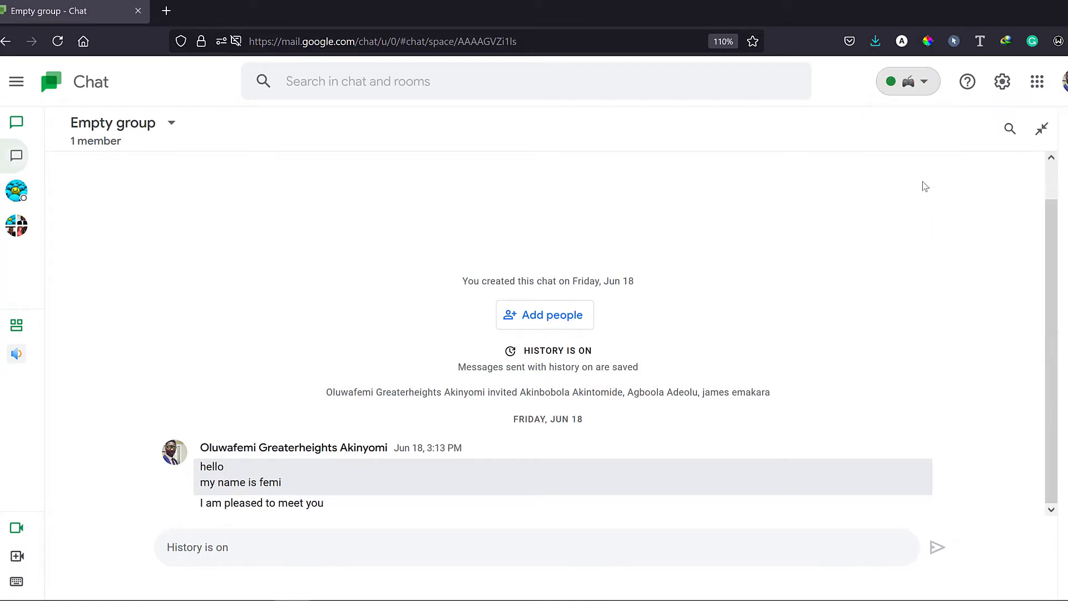
click(925, 83)
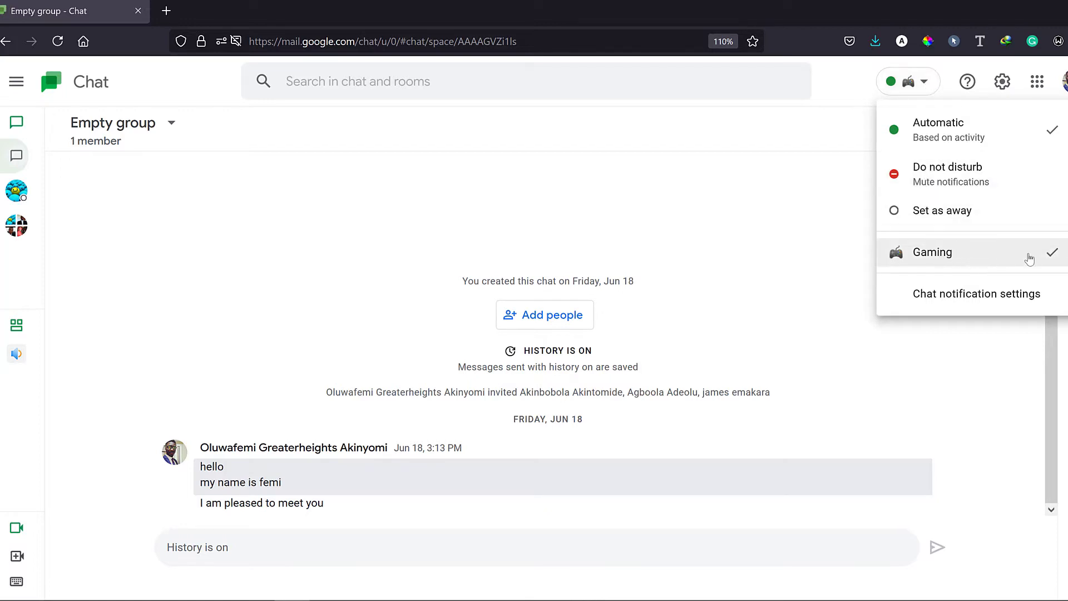
click(1052, 257)
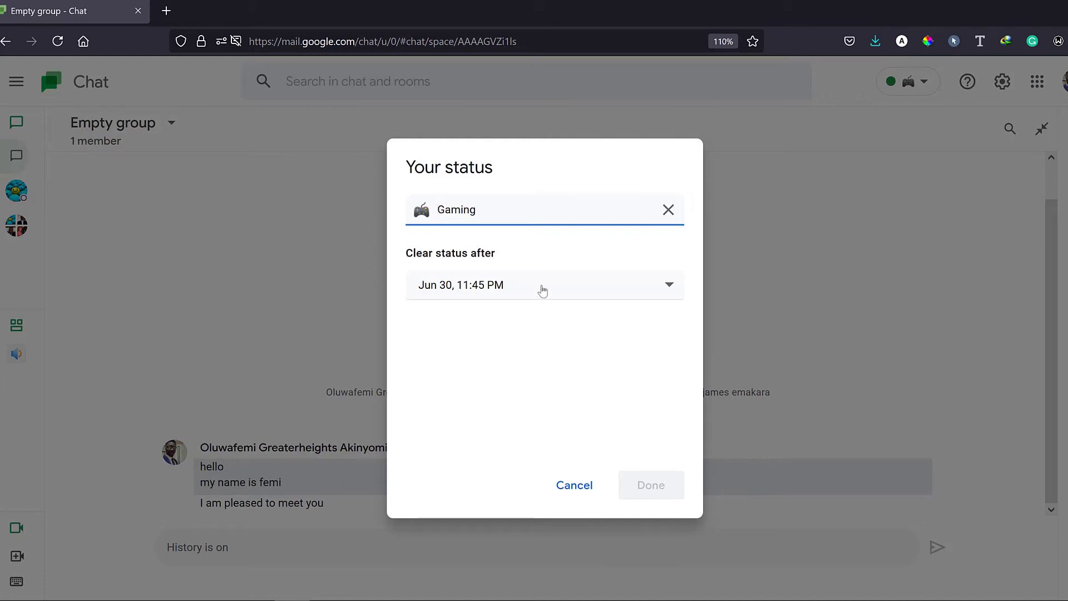
click(546, 290)
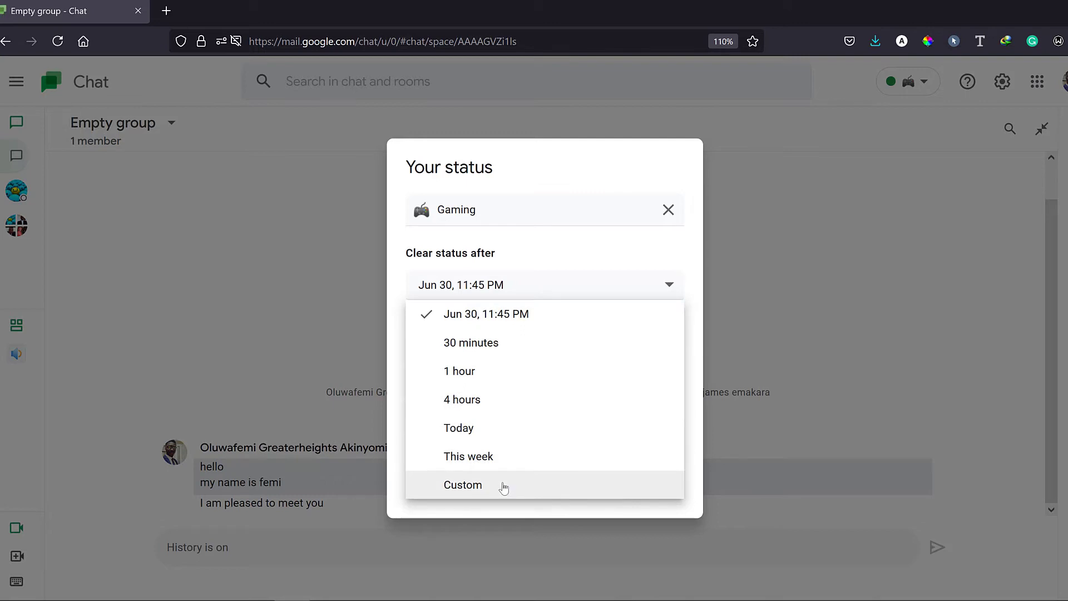
click(504, 485)
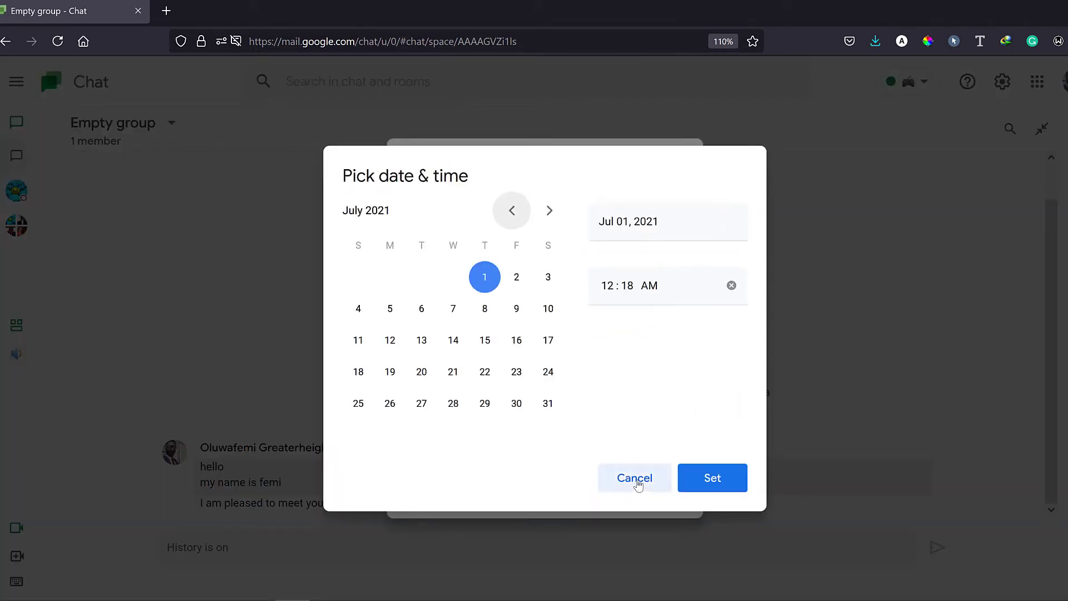
click(633, 489)
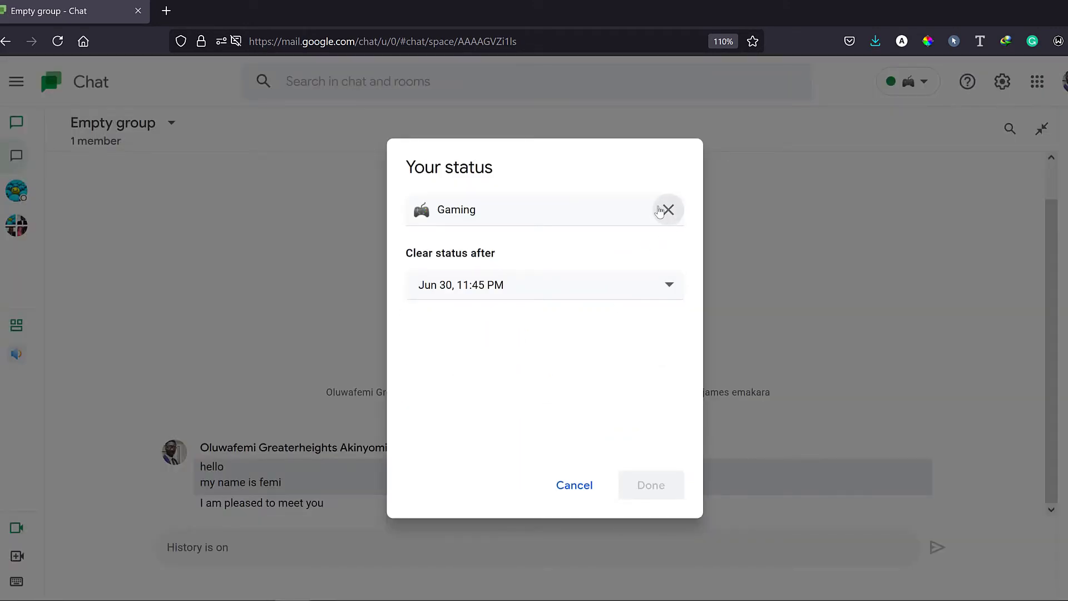
Step: Remove the Gaming status and save the empty status
click(669, 211)
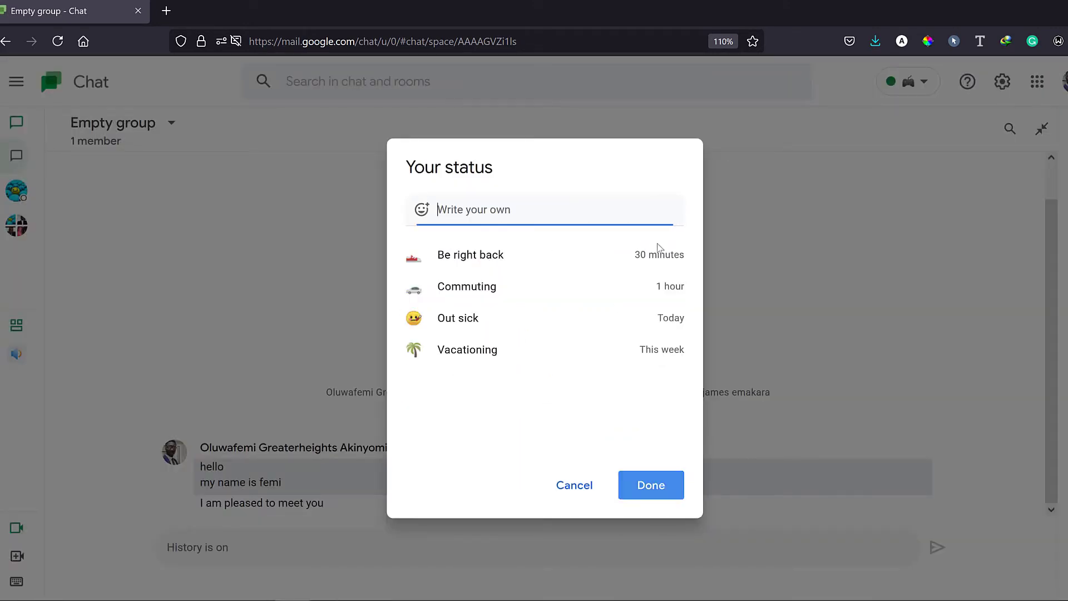
click(649, 487)
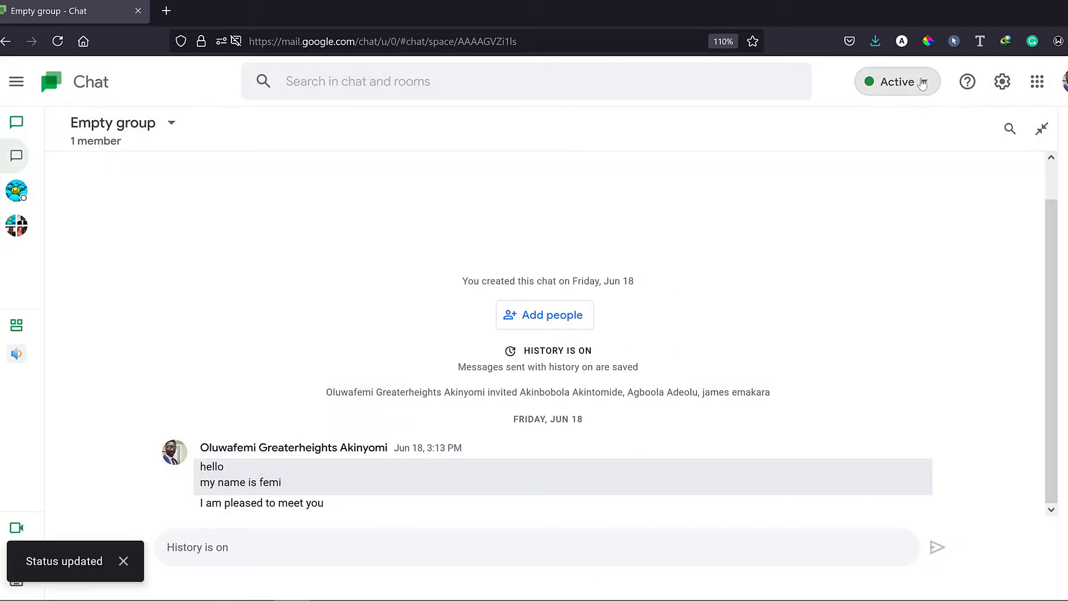
Step: Open the chat notification settings and look through the available notification sounds
click(922, 83)
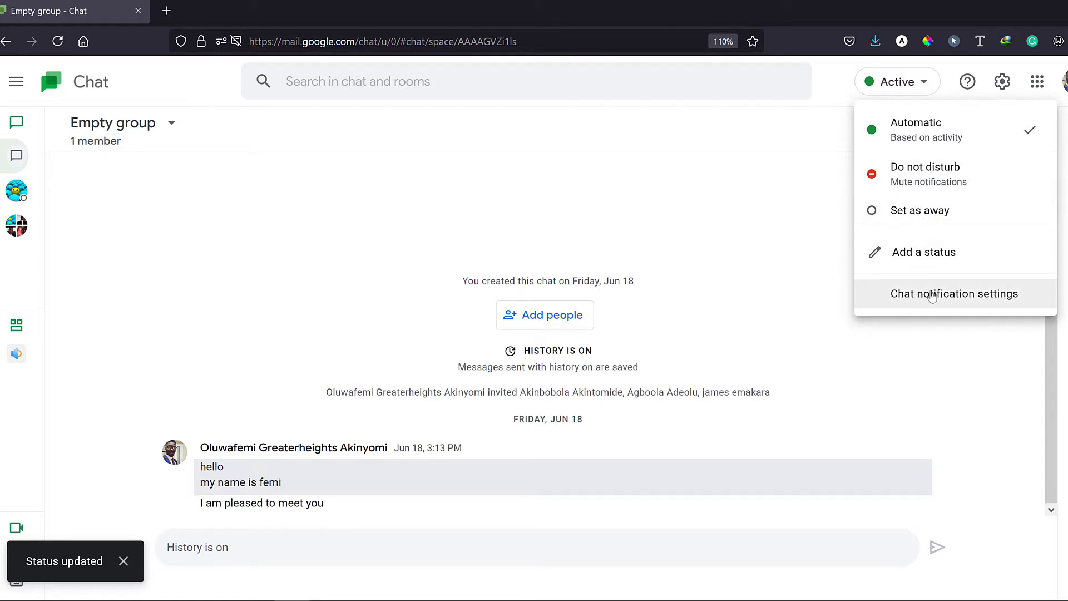
click(924, 300)
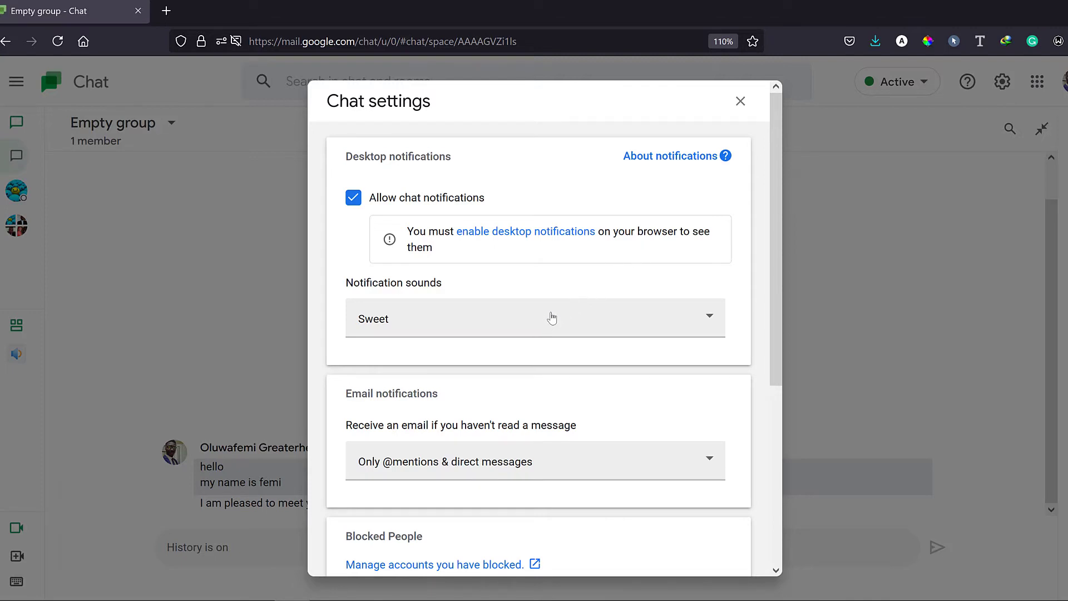
scroll(515, 307, down, 3)
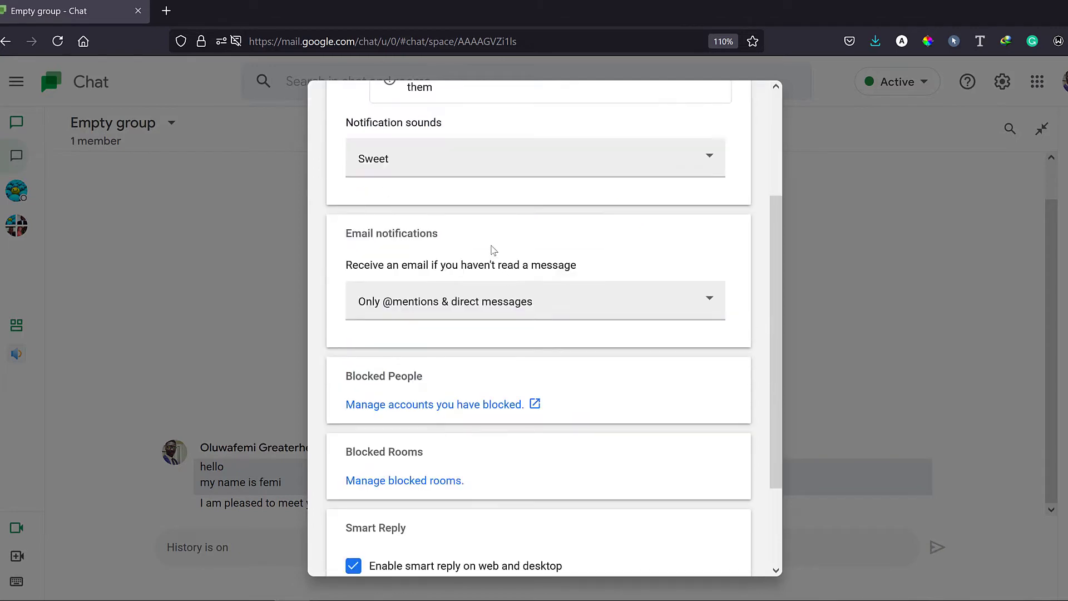
click(476, 159)
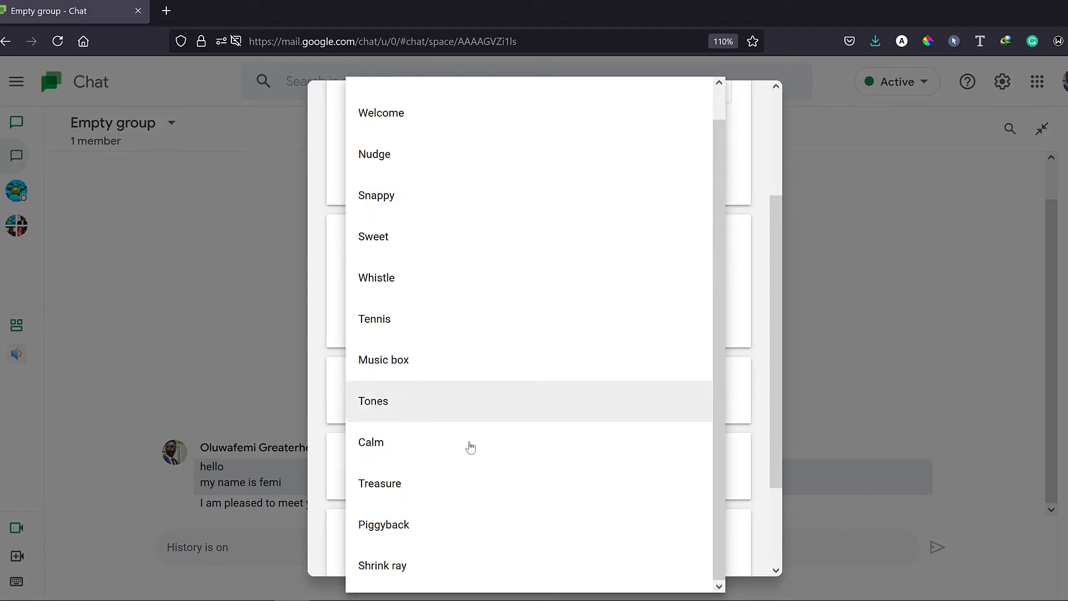
click(318, 305)
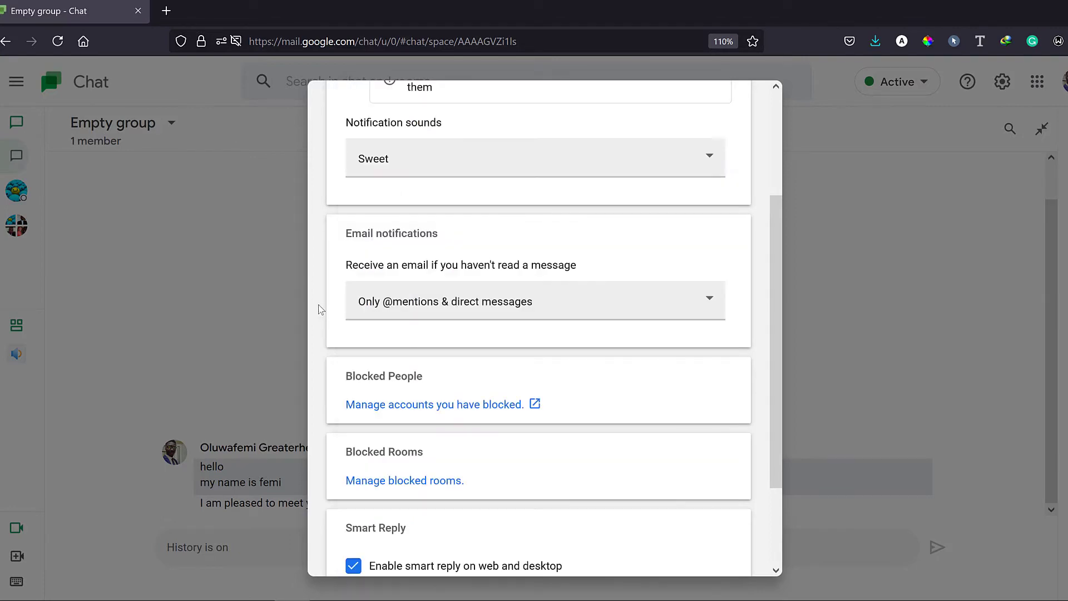
Step: Review the email notification choices and the Blocked People, Blocked Rooms and Smart Reply settings, and close the chat settings
click(397, 314)
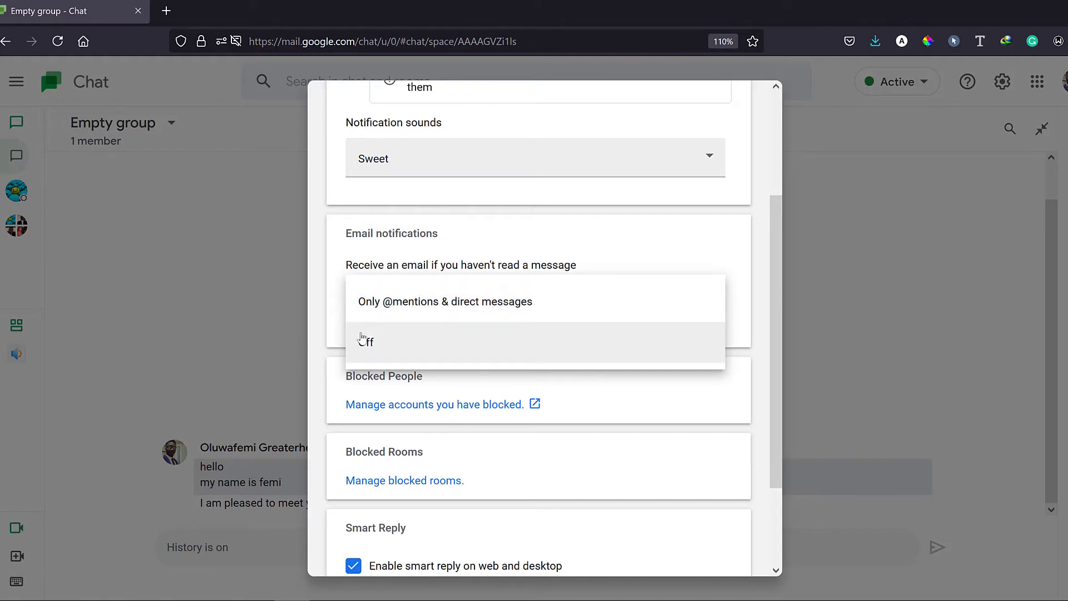
click(315, 361)
scroll(421, 400, down, 3)
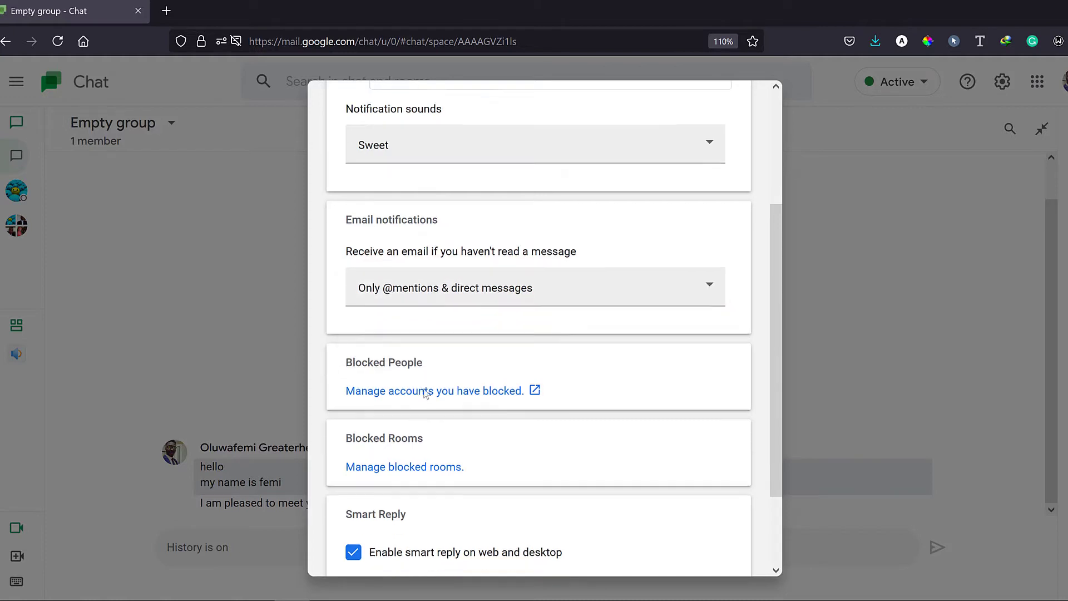
scroll(412, 390, down, 1)
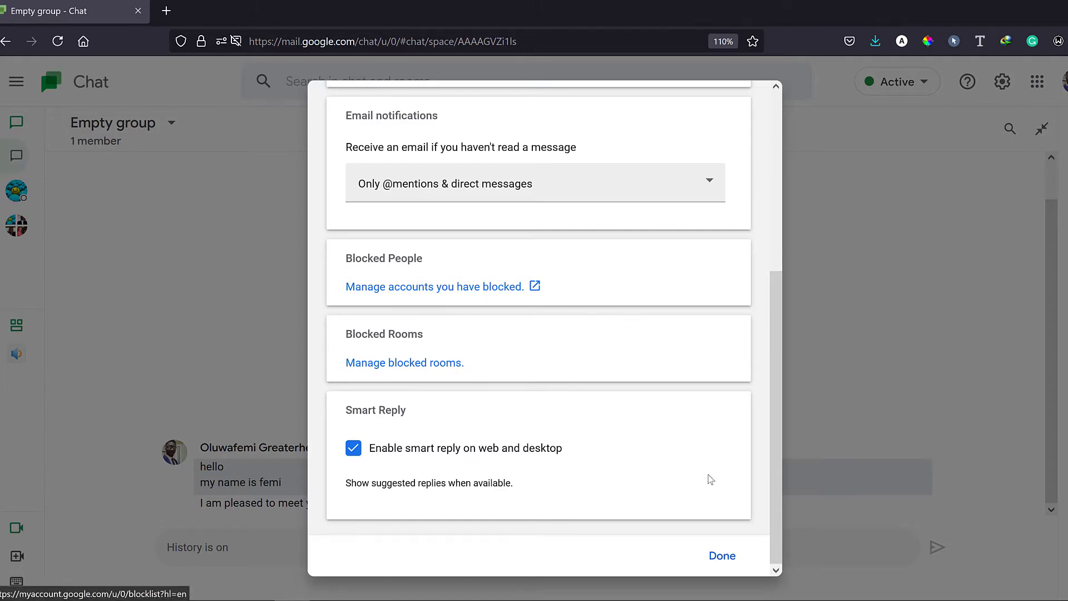
click(722, 555)
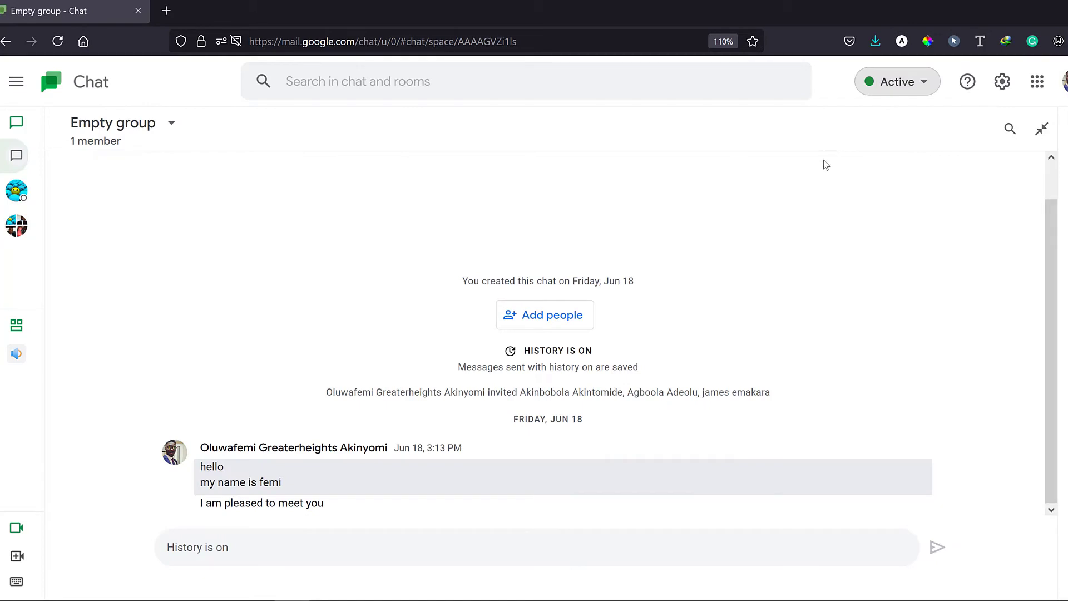
Step: Compare the main chat settings with the notification settings reached from the availability options, and close them
mouse_move(20, 526)
click(1004, 83)
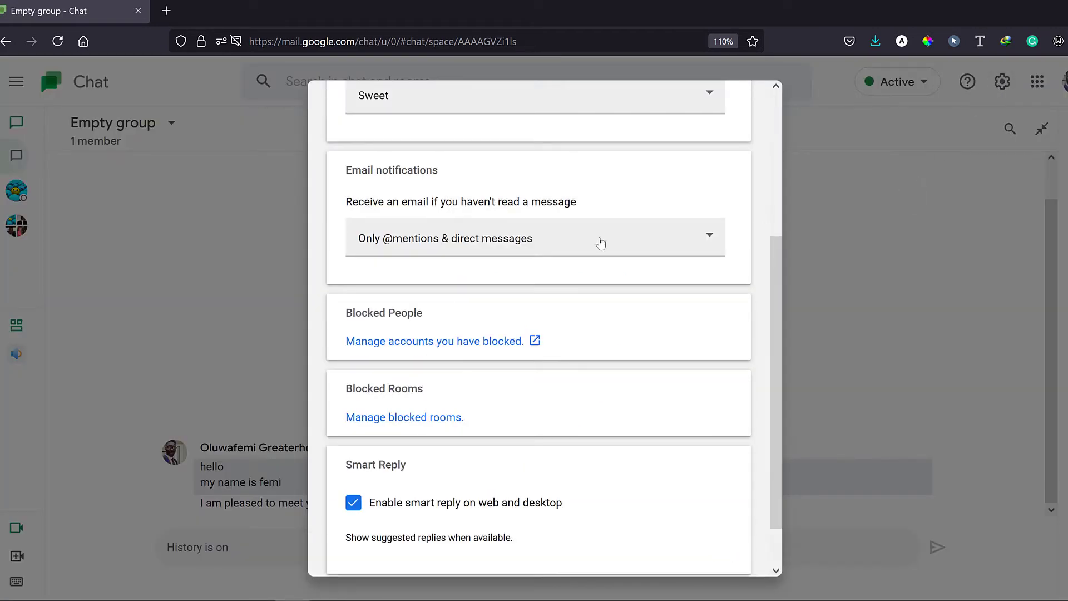
scroll(600, 242, up, 4)
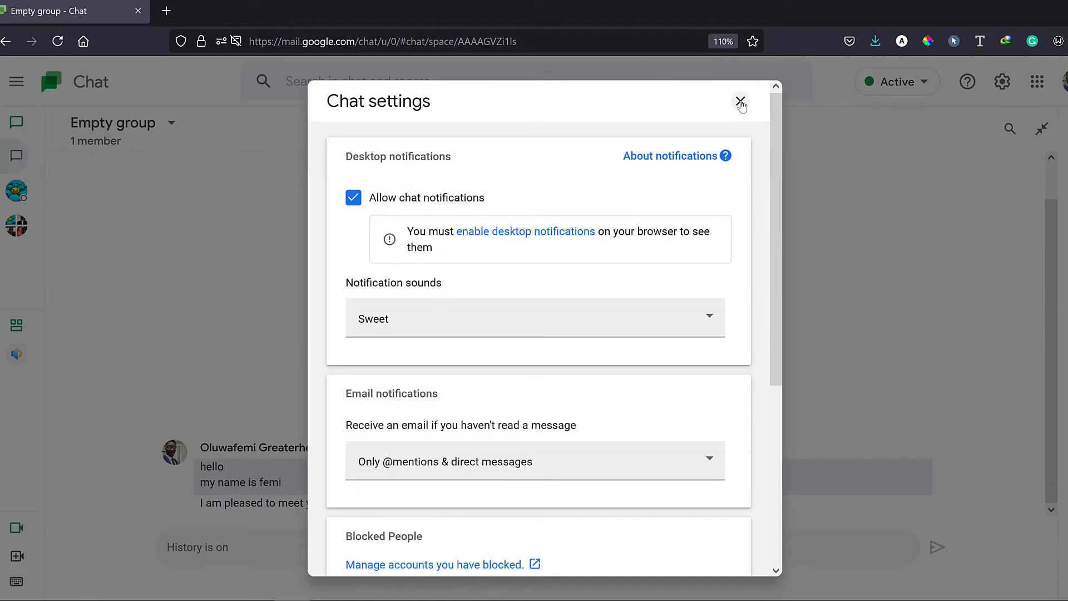
click(912, 86)
click(926, 88)
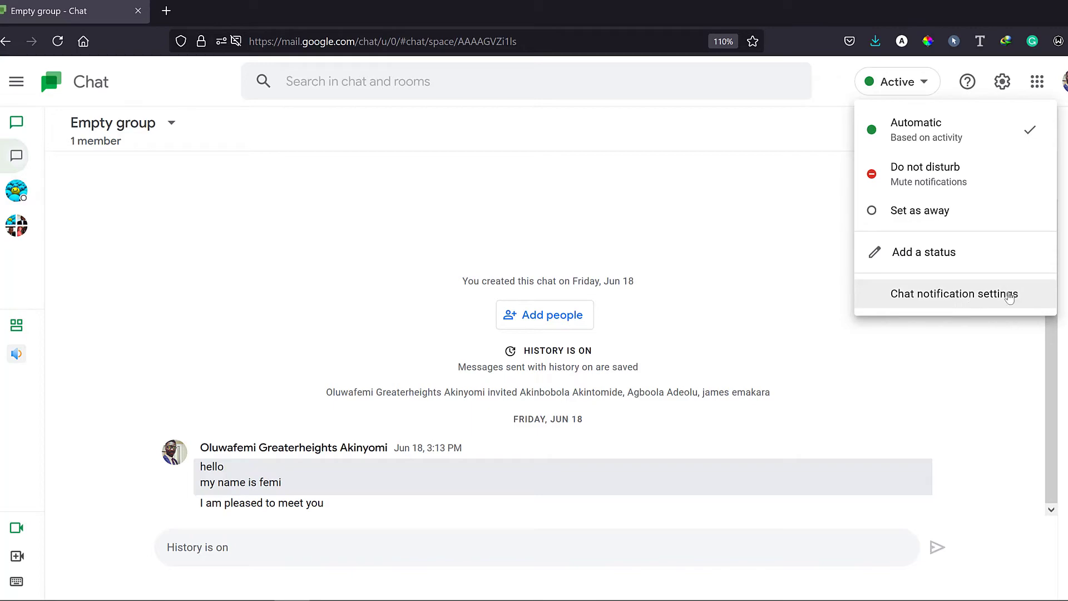
click(971, 297)
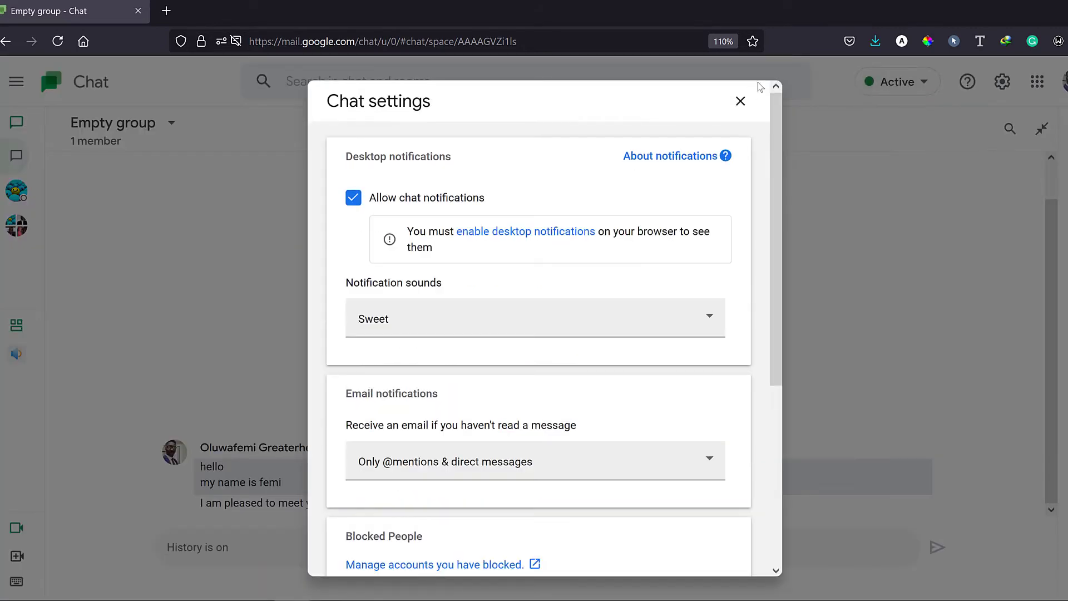
click(741, 103)
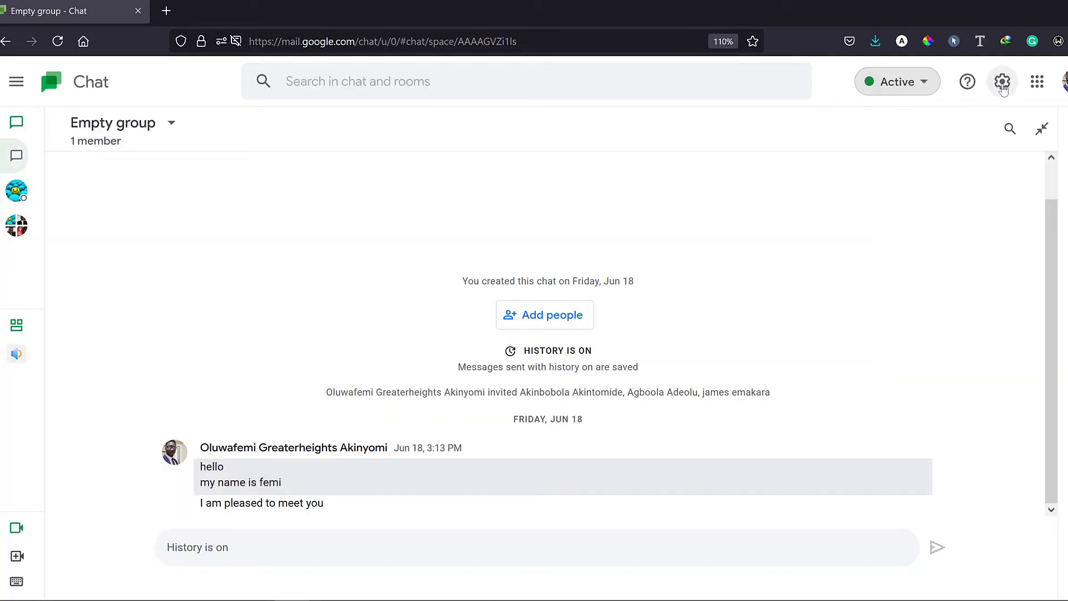
Step: Look through the full list of Google apps, from Account down to Forms, and close the list
click(1038, 85)
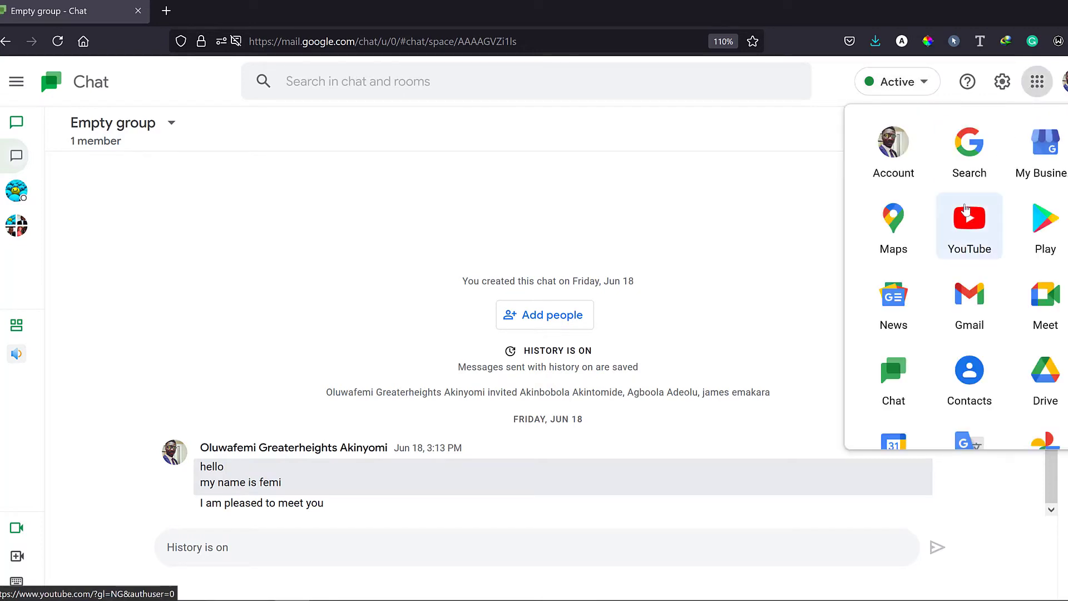
scroll(965, 214, down, 6)
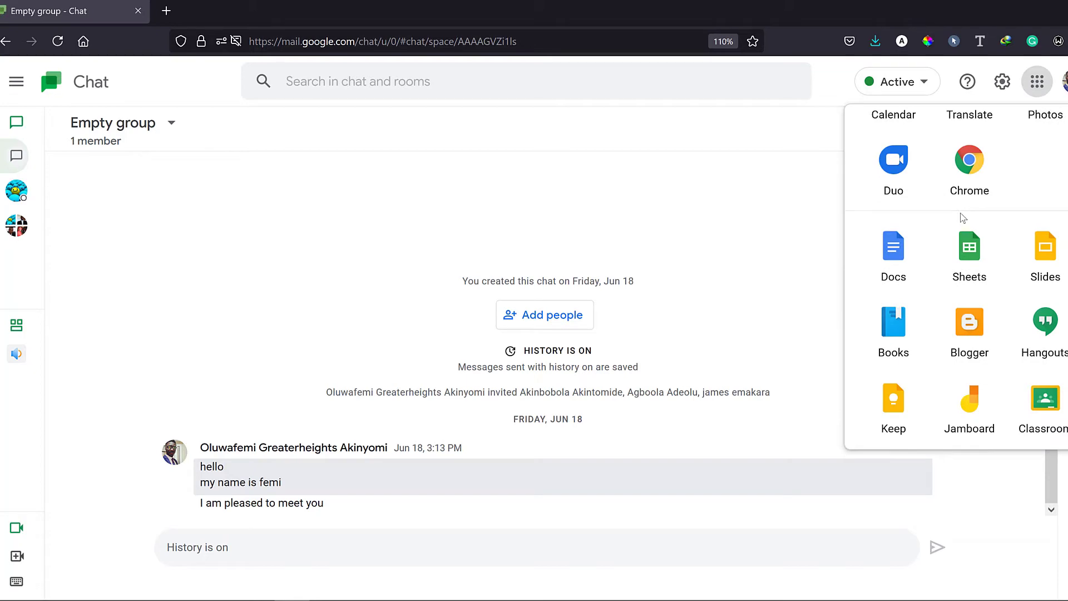
scroll(962, 238, up, 5)
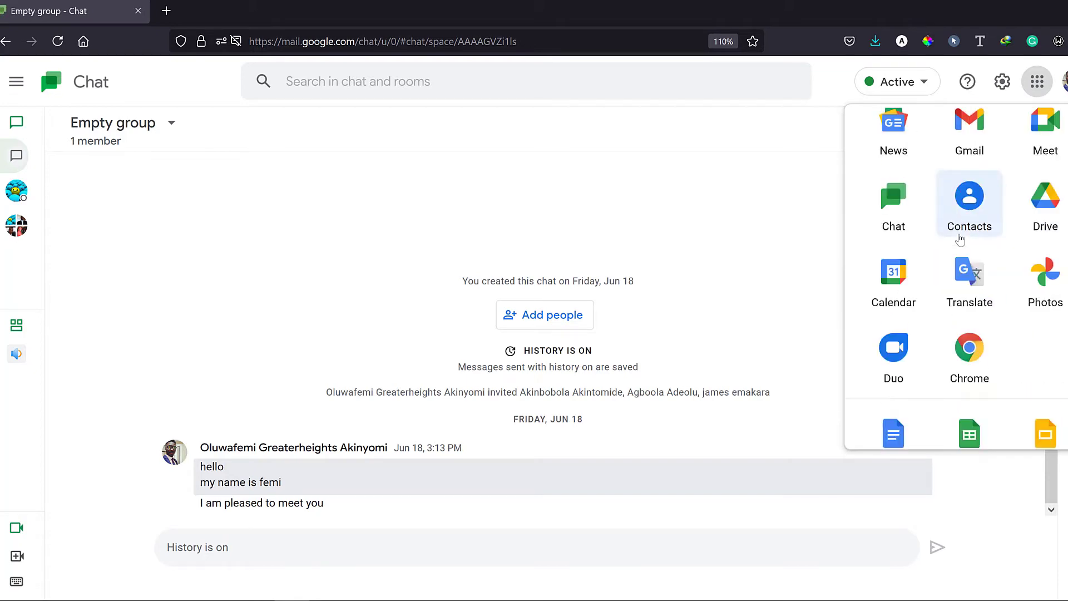
scroll(963, 238, up, 2)
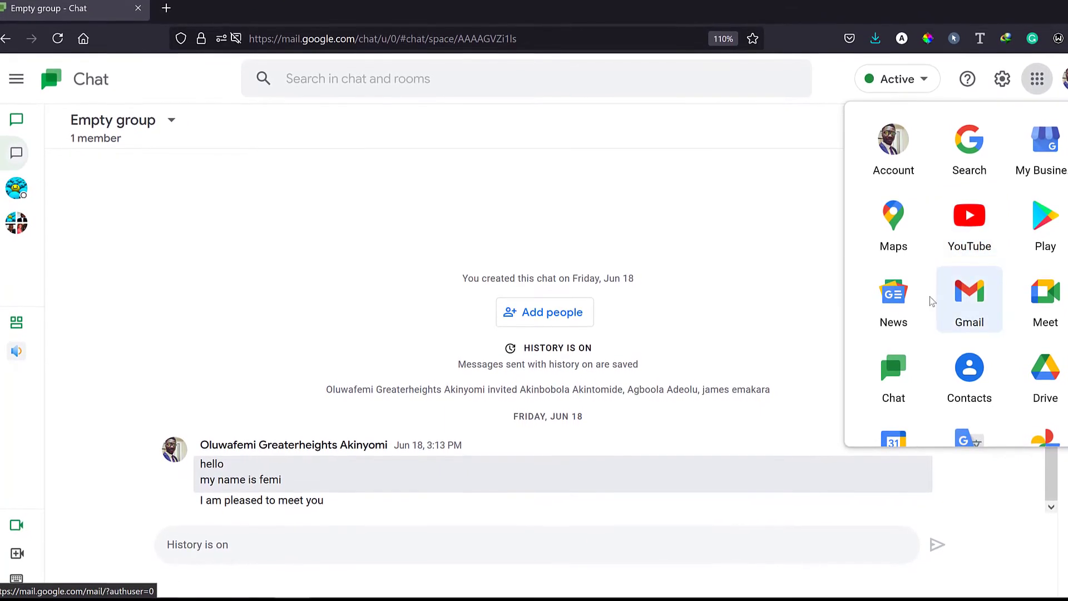
scroll(915, 351, down, 3)
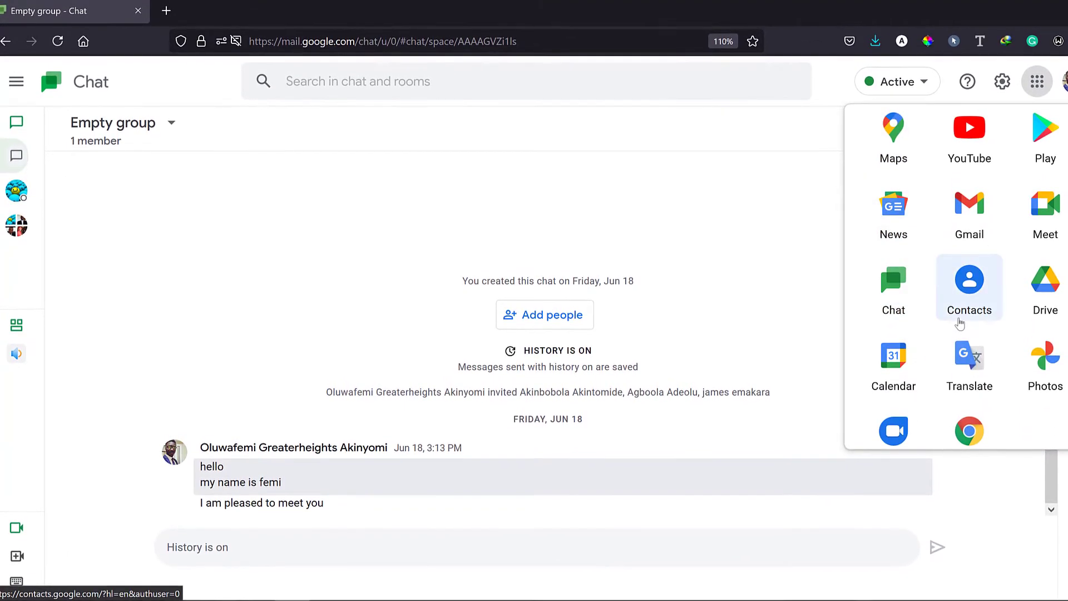
scroll(958, 324, down, 3)
scroll(960, 326, down, 3)
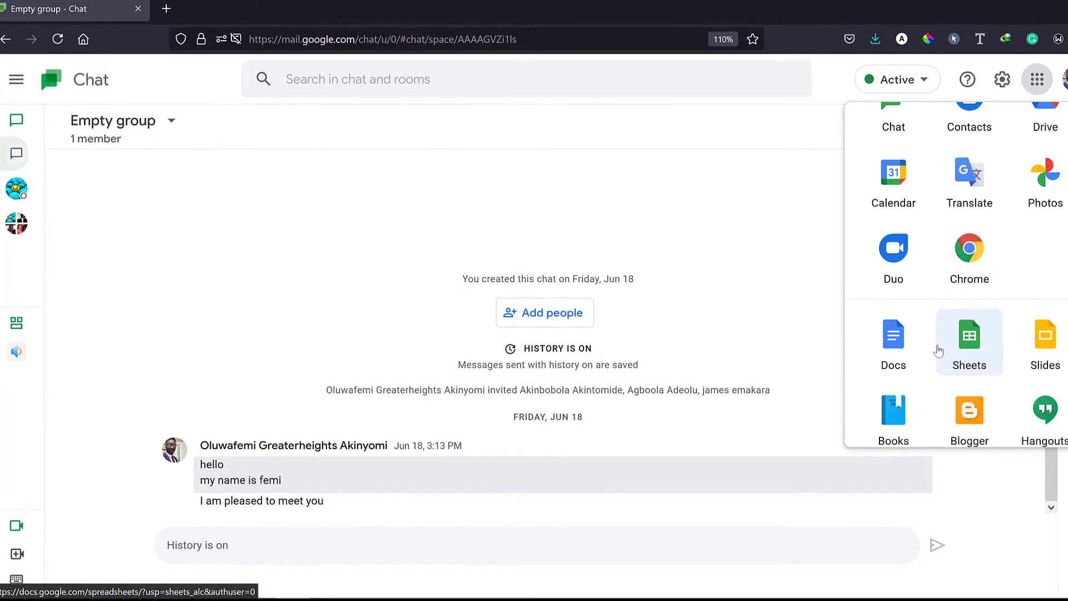
scroll(951, 367, down, 3)
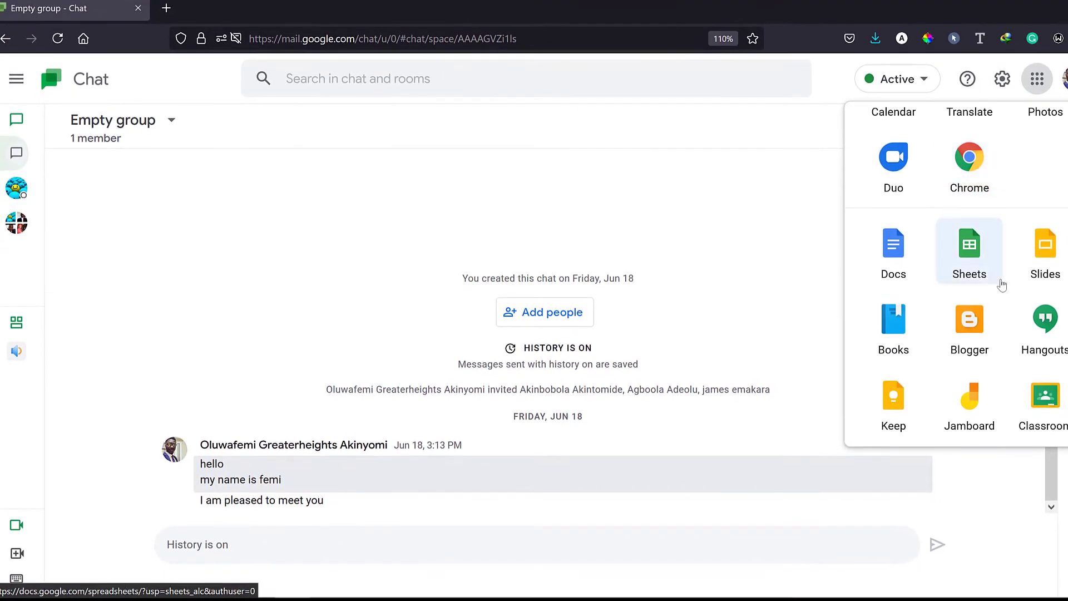
scroll(1005, 299, down, 3)
scroll(1019, 250, up, 1)
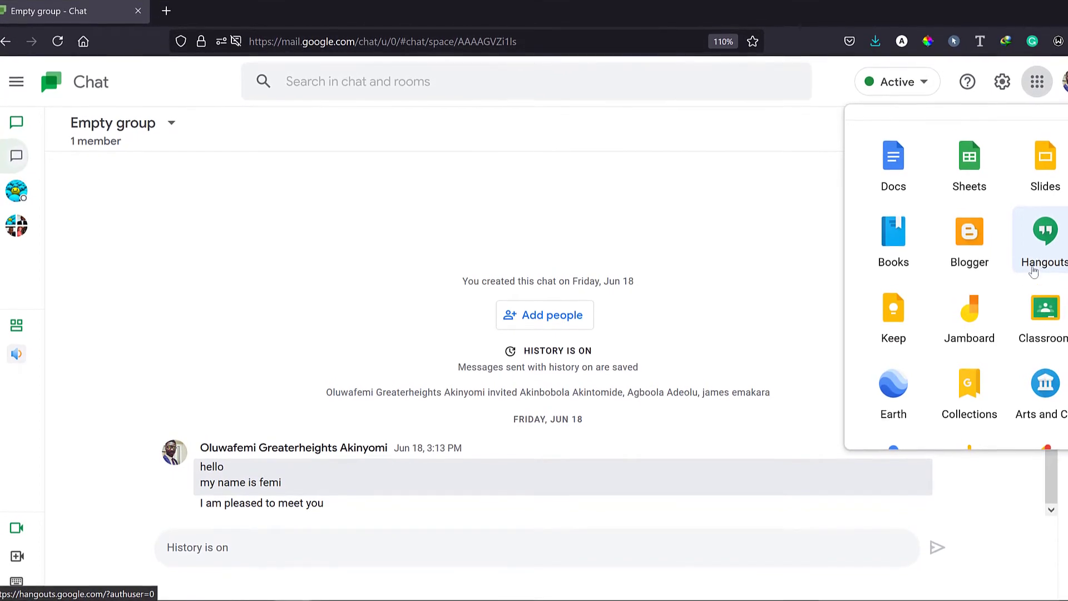
scroll(980, 349, down, 3)
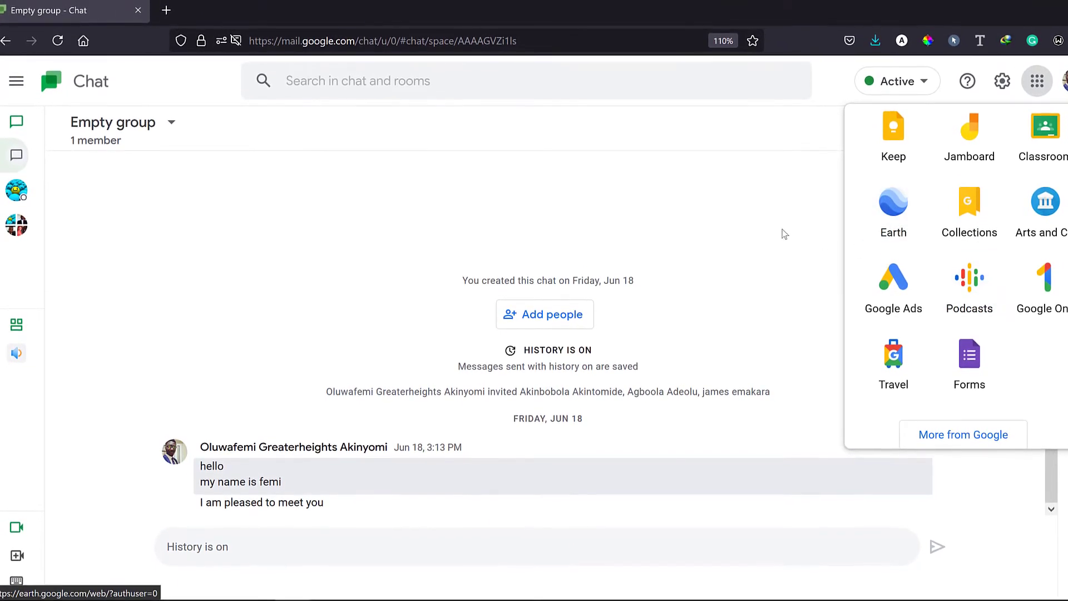
click(759, 230)
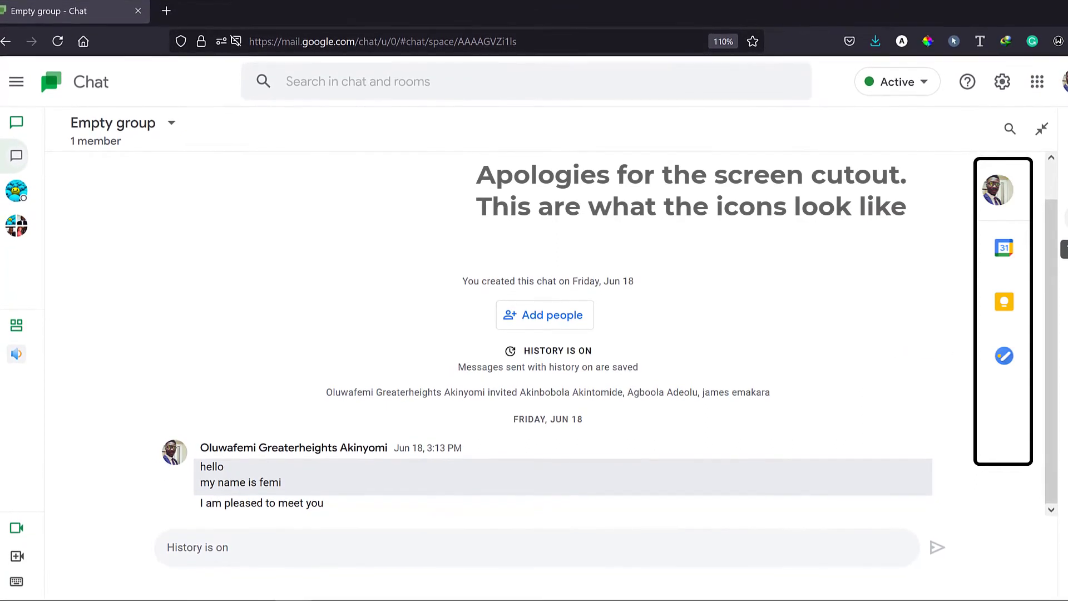
Step: Open the Tasks side panel to look over the My Tasks list, and close it
click(1067, 218)
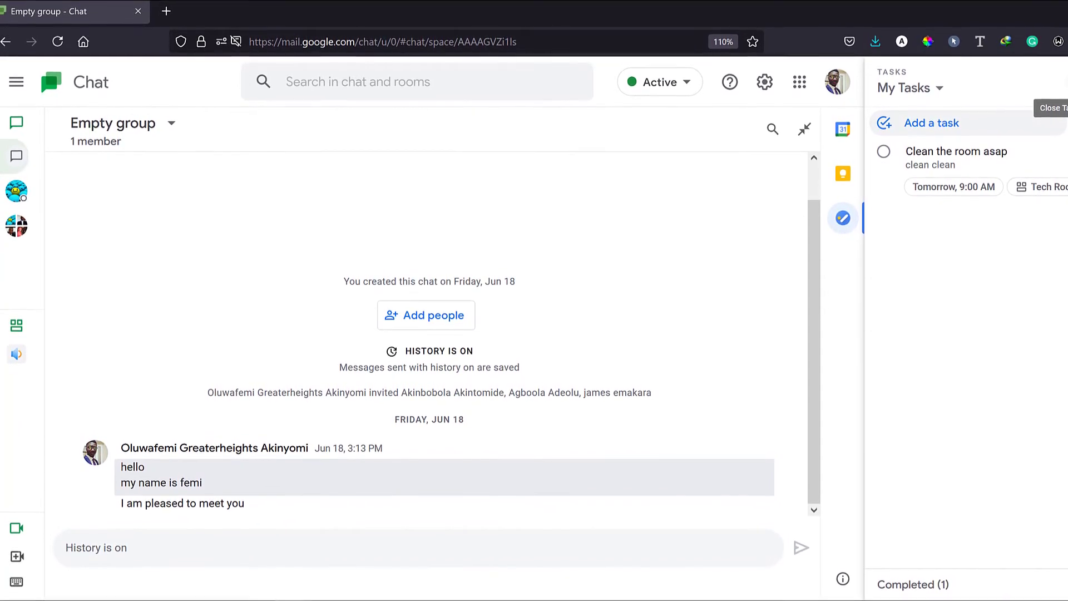
click(1063, 87)
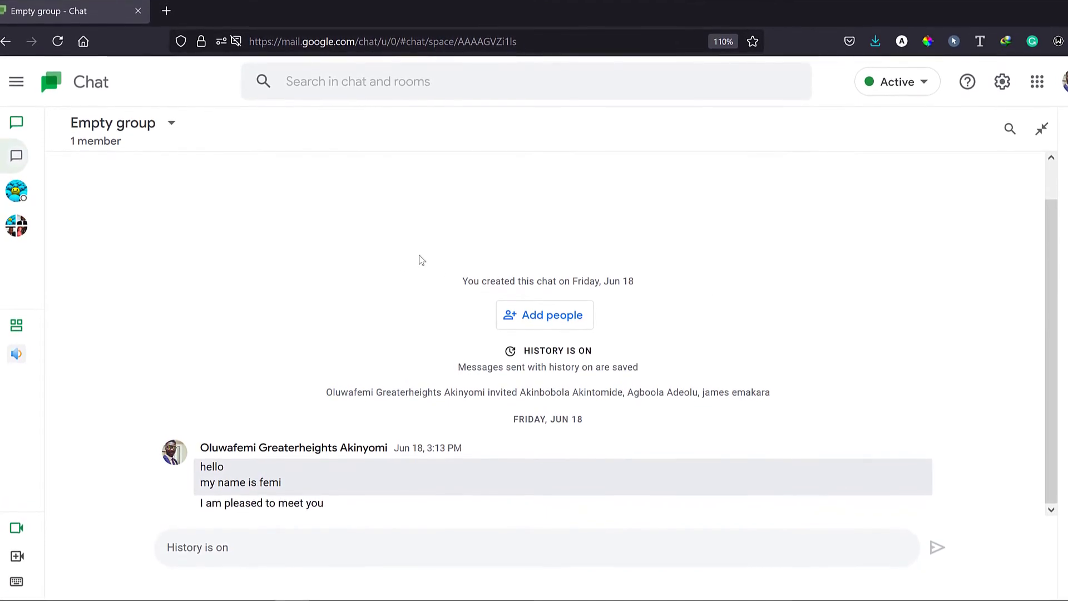
Step: Open the Tech Roomies room and go to its assigned tasks
mouse_move(21, 341)
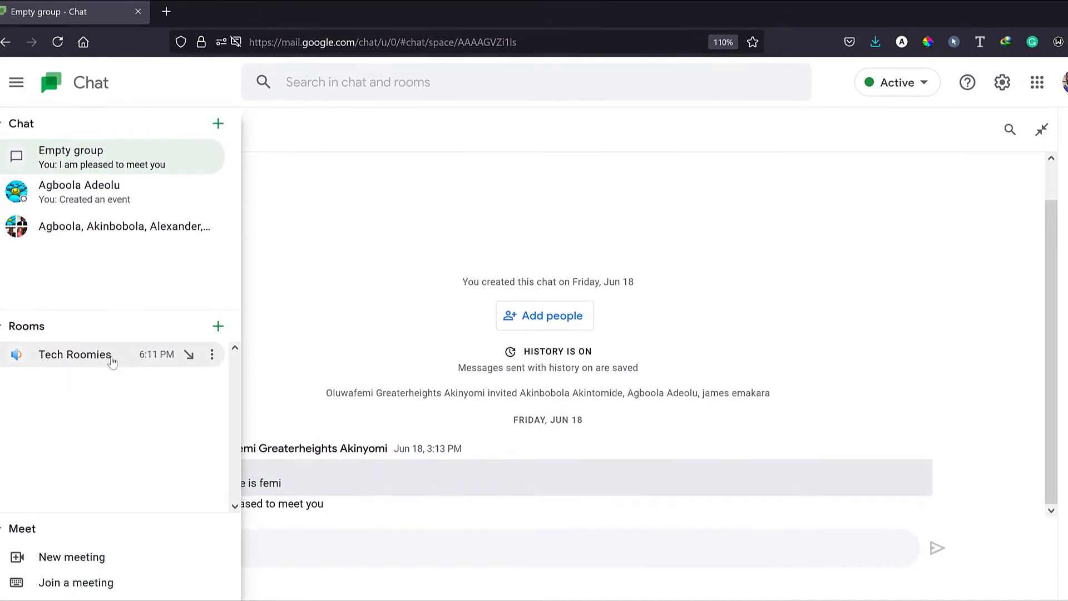
click(68, 358)
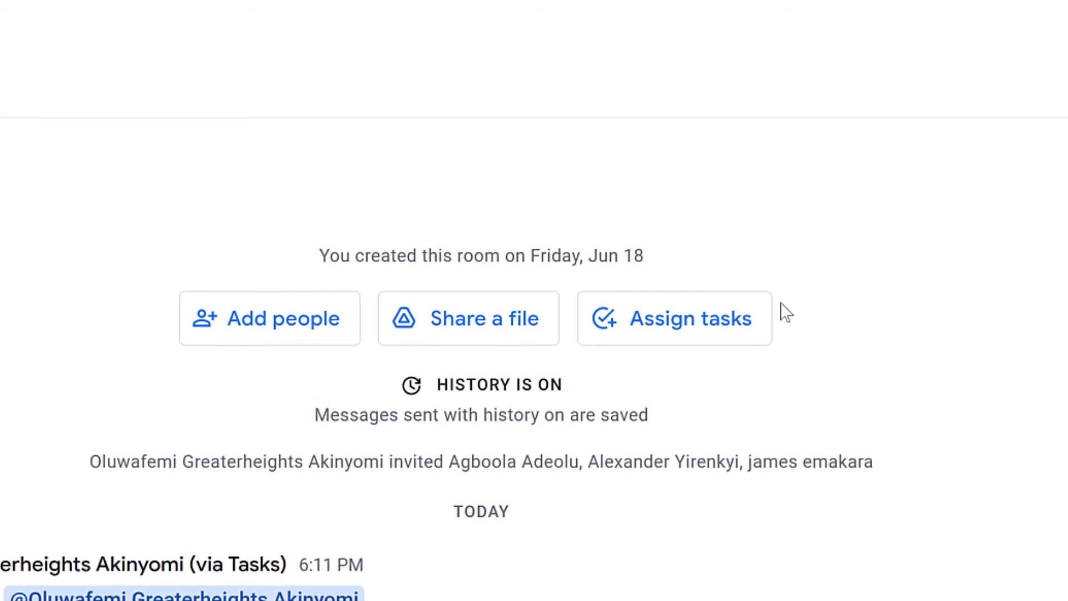
click(668, 324)
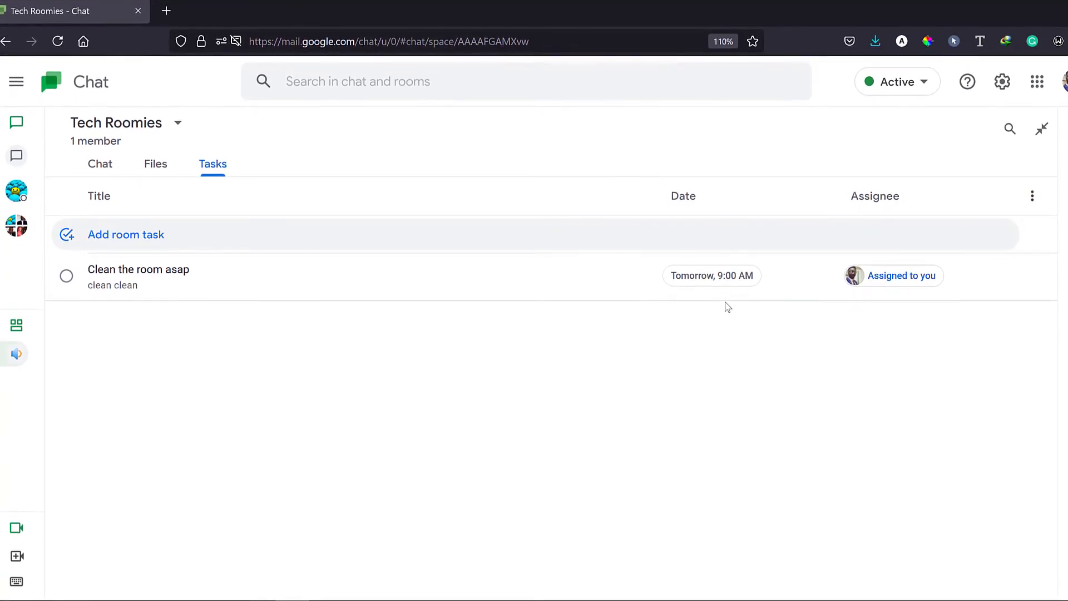
Step: Delete the "Clean the room asap" task from the room for everyone
mouse_move(944, 299)
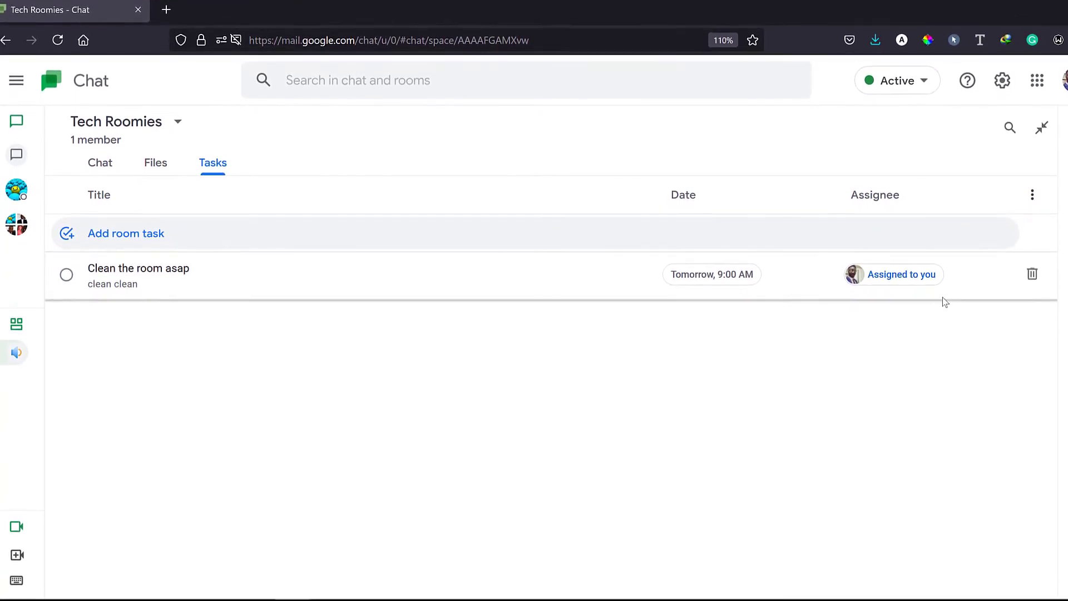
click(1034, 277)
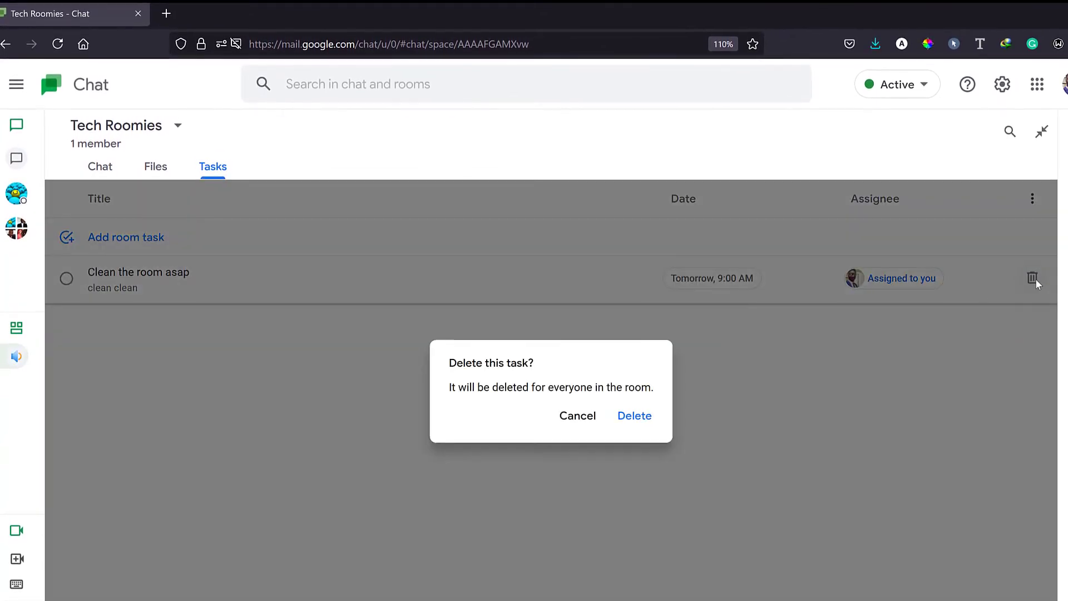
click(639, 413)
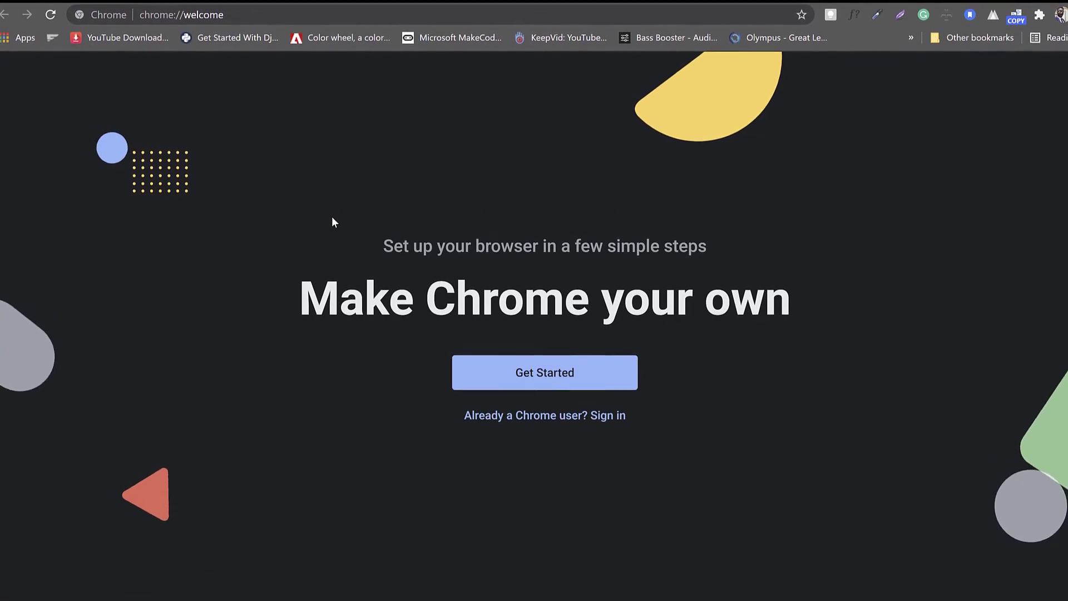
Step: Switch to Chrome, open chat.google.com and allow the site to show notifications
click(256, 11)
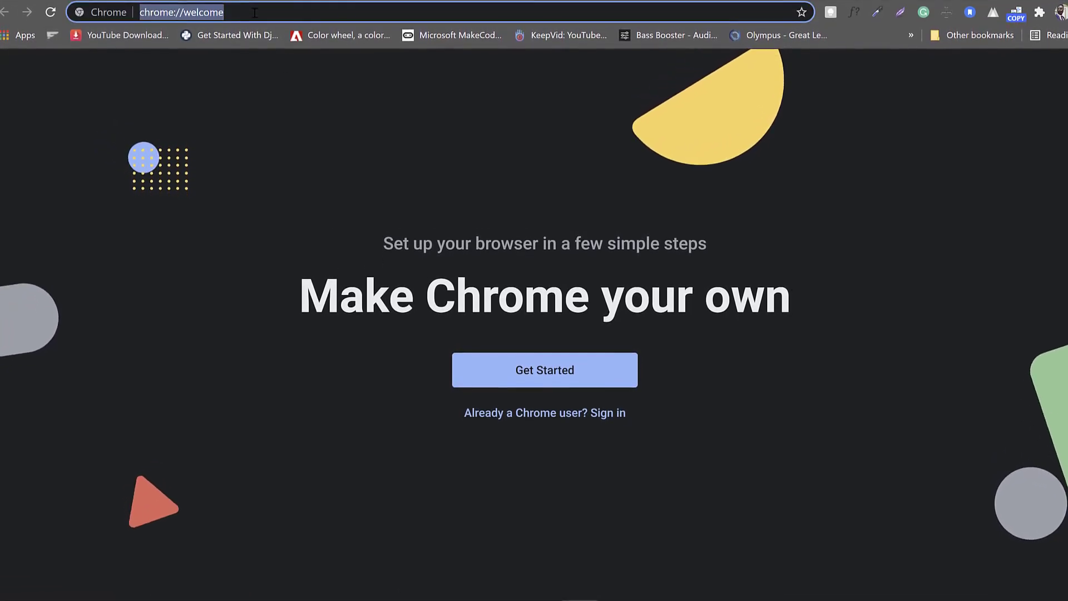
text(chat.google.com)
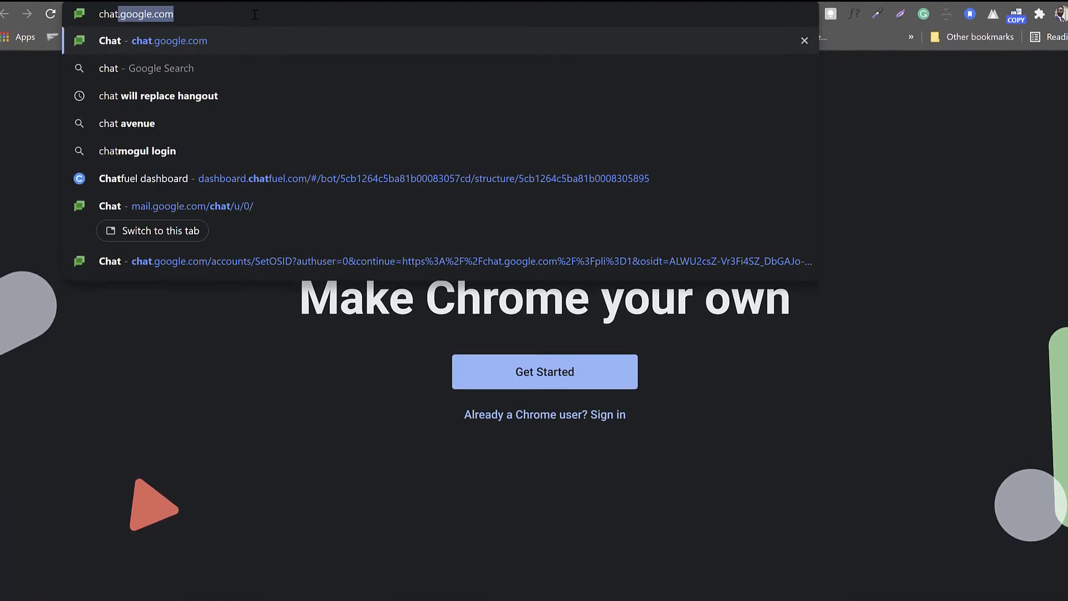
key(Right)
key(Return)
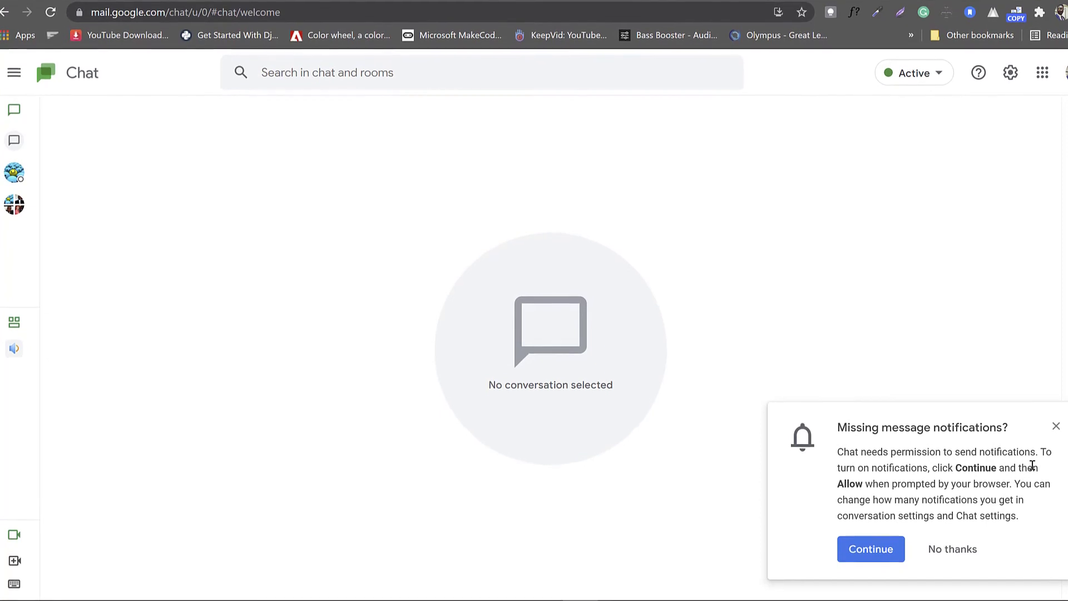
click(875, 551)
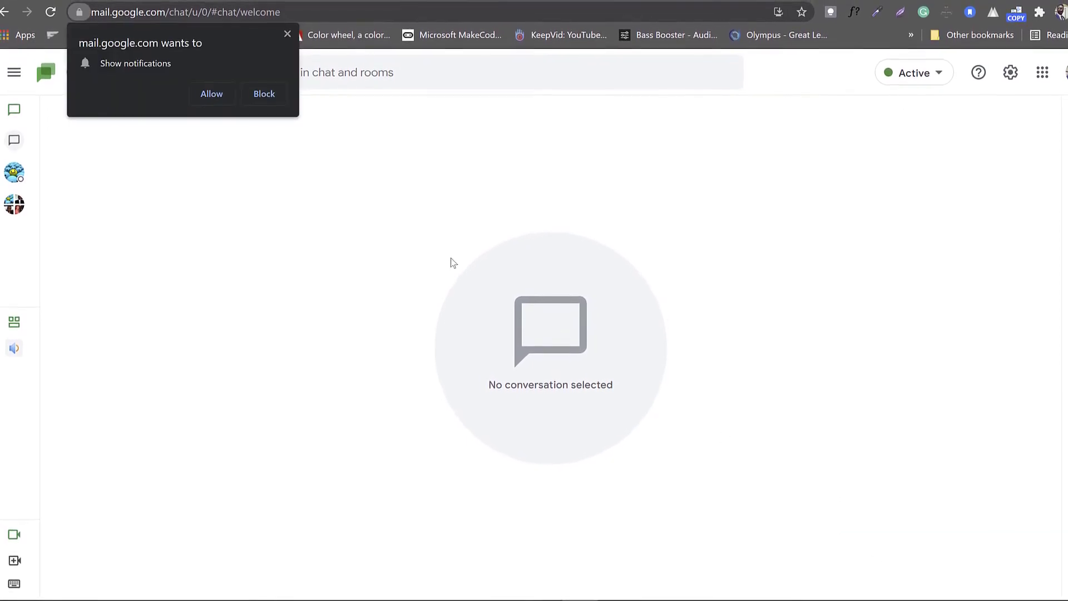
click(212, 91)
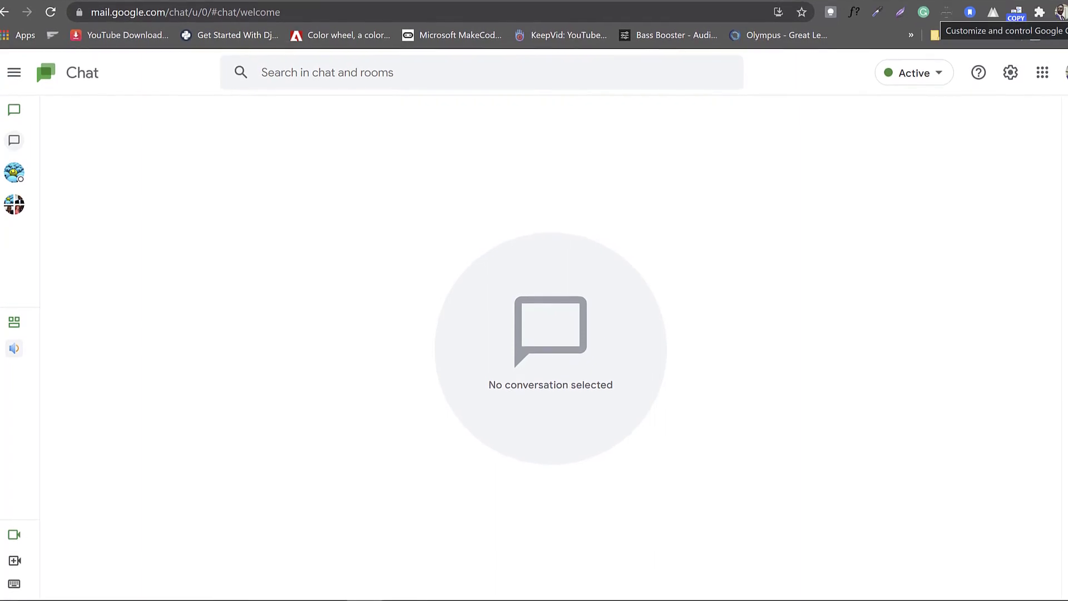
Step: Open Chrome's extensions page and go from there to the Chrome Web Store
click(1065, 9)
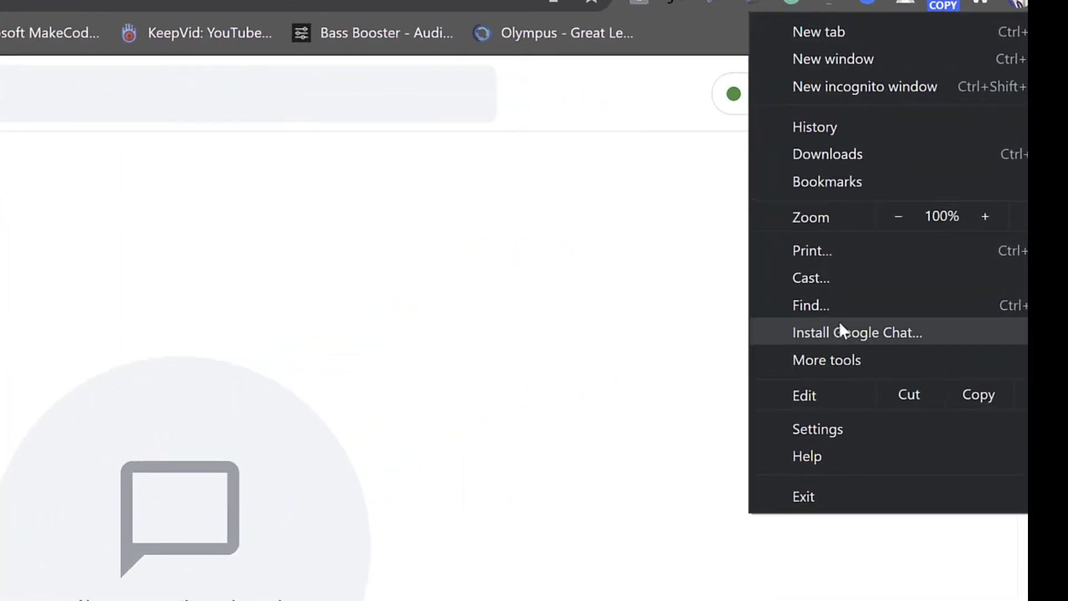
mouse_move(819, 360)
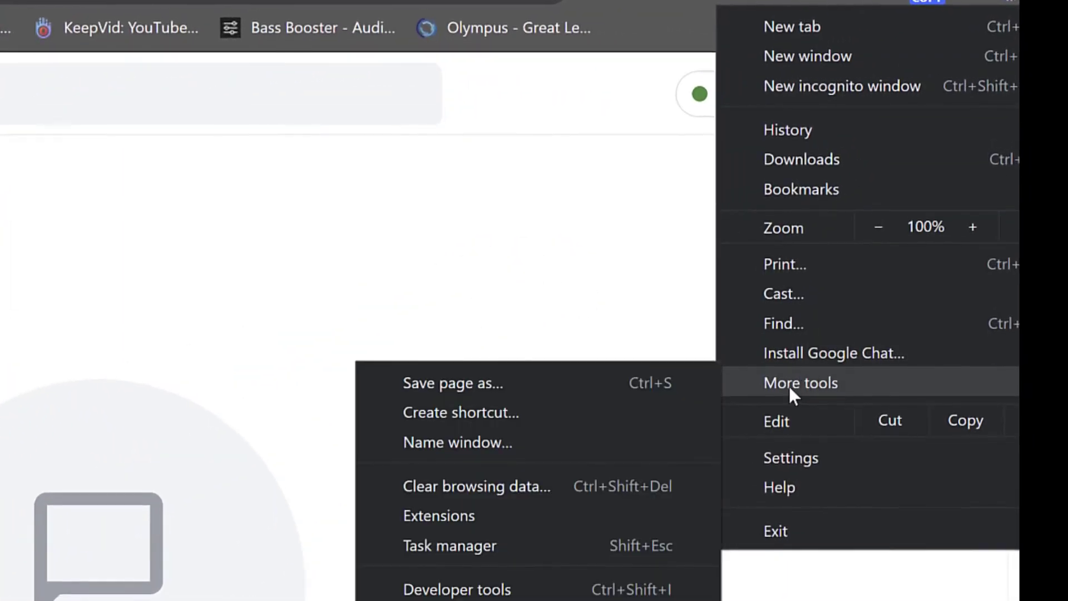
click(437, 519)
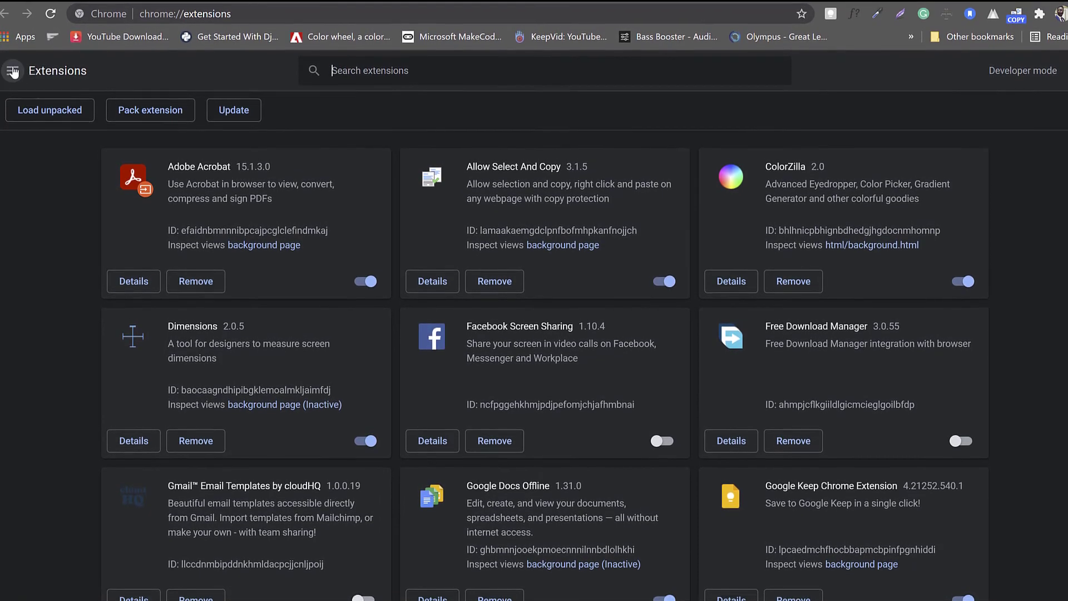
click(13, 69)
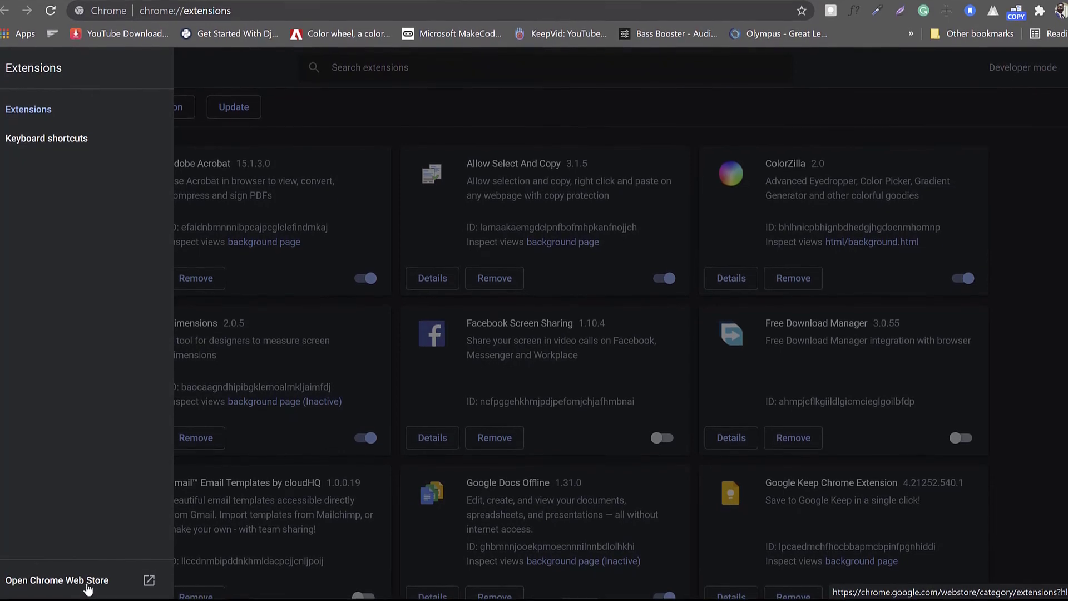
click(81, 592)
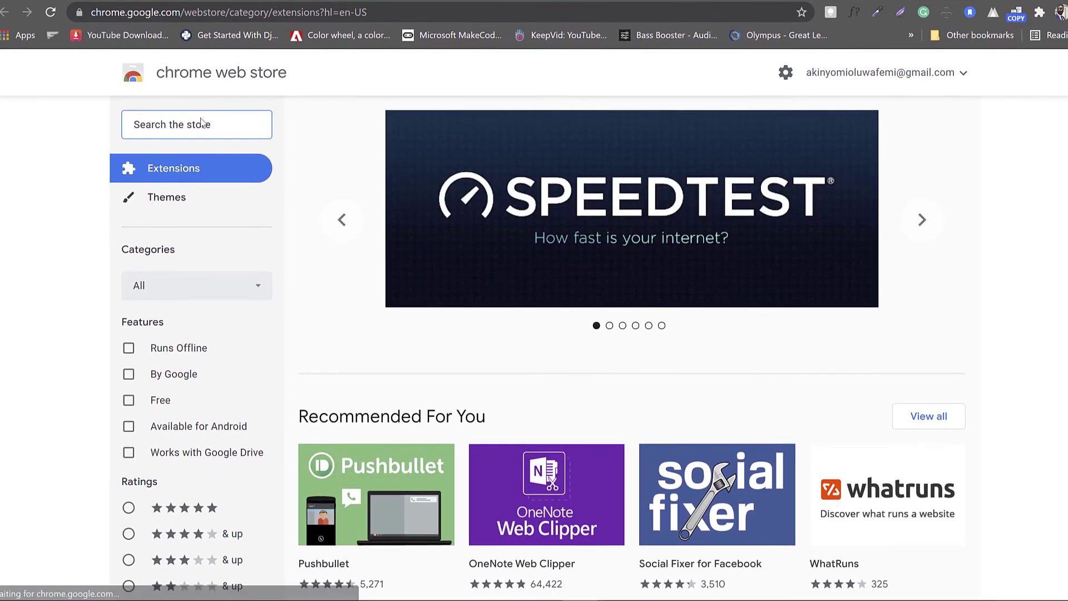
Step: Search the Chrome Web Store for "Google chat themes"
text(Goog)
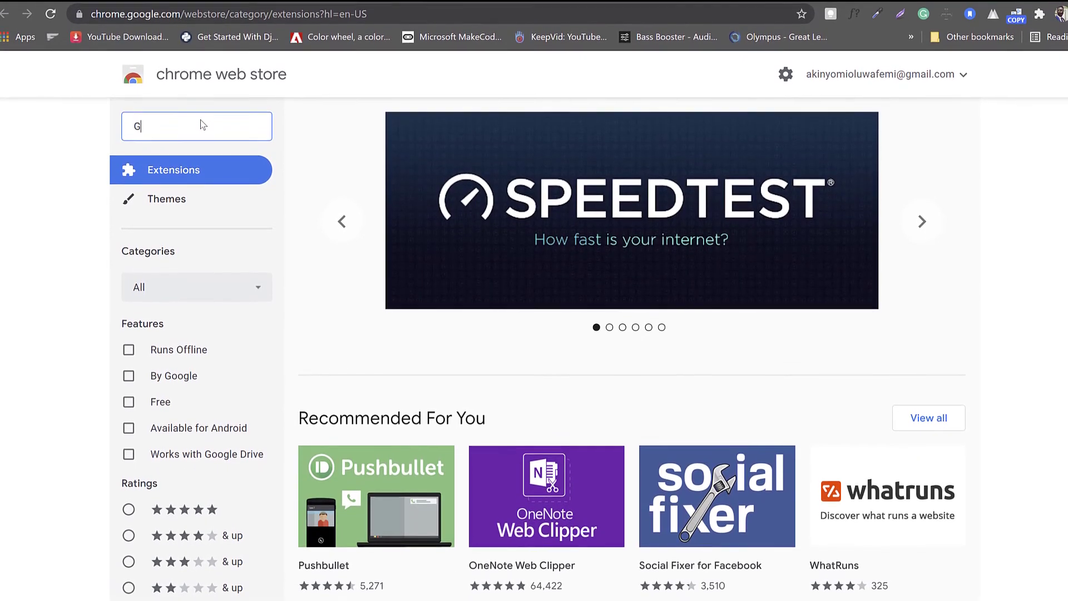
text(le chat )
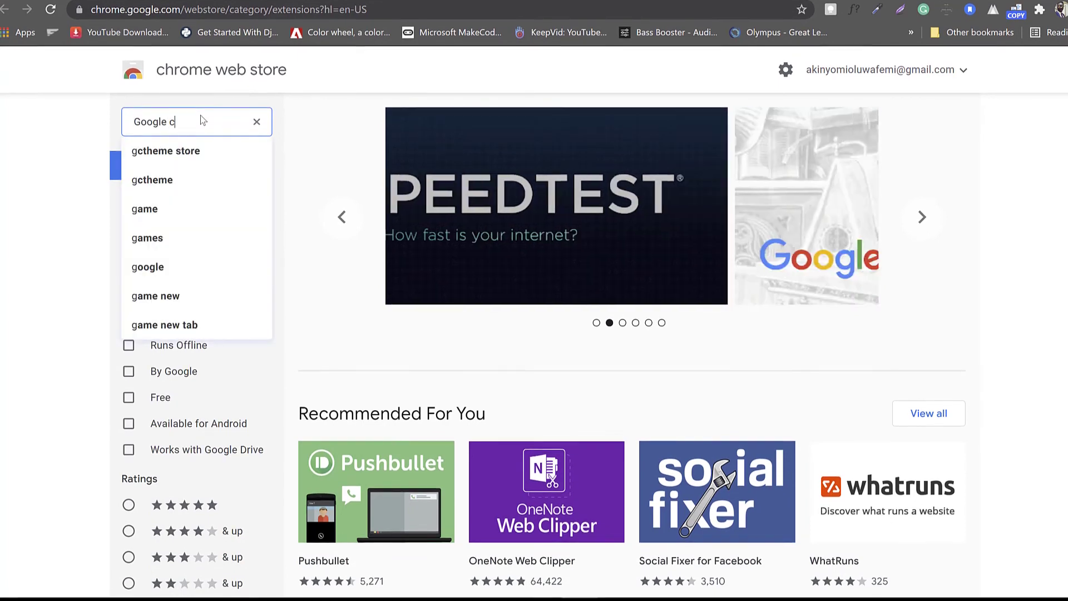
text(themes)
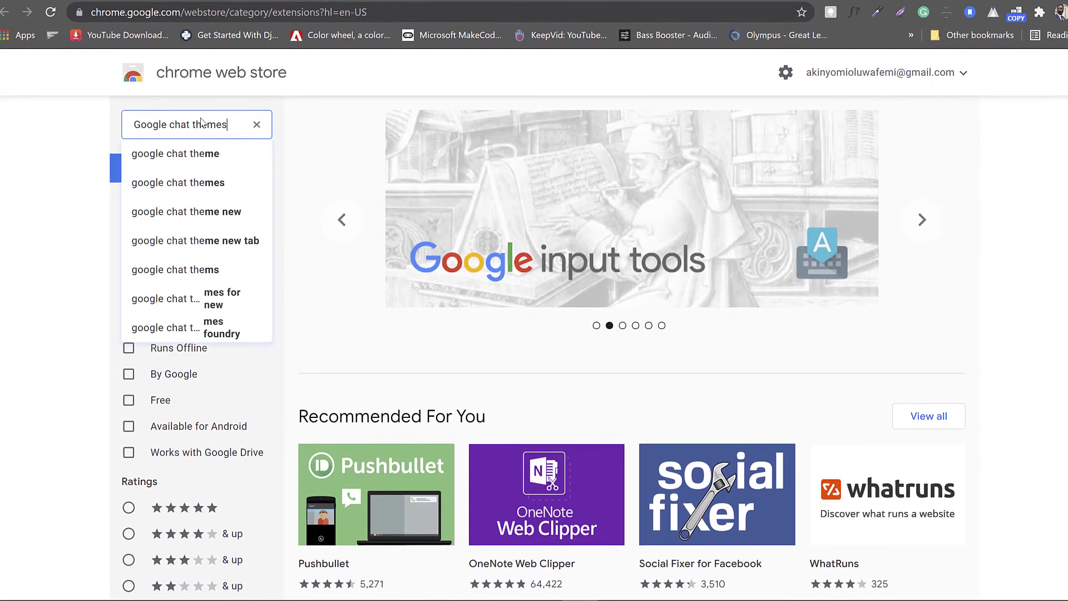
key(Return)
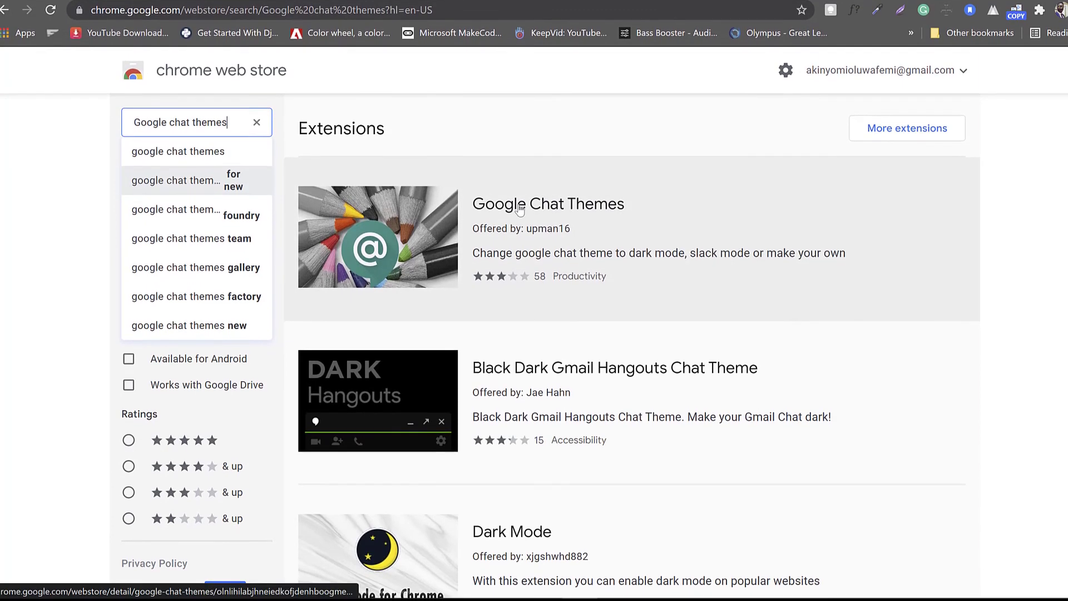
Step: Add the Google Chat Themes extension offered by upman16 to Chrome
click(519, 208)
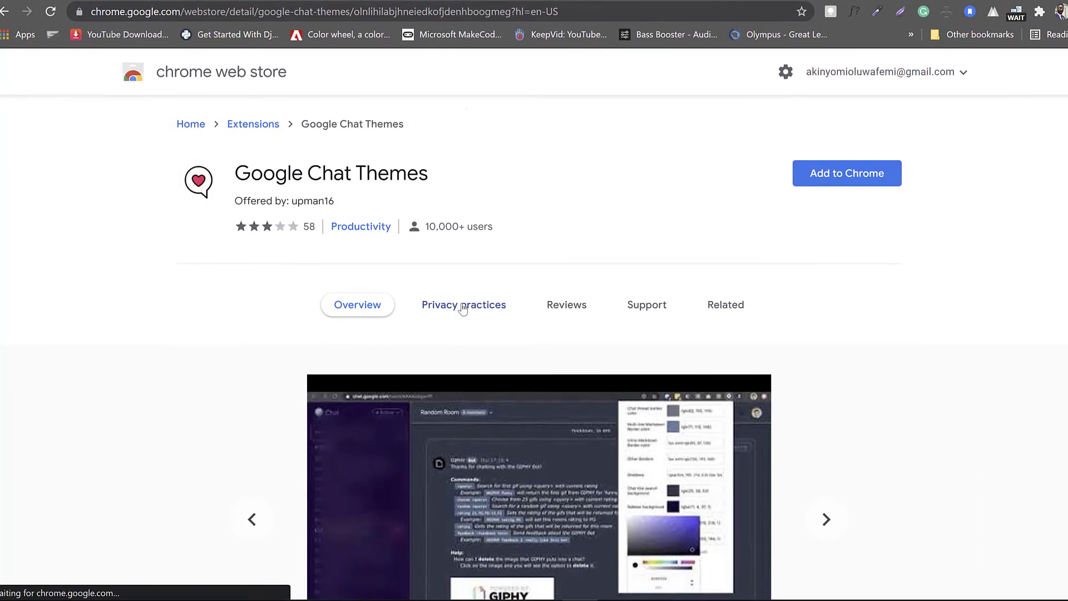
click(843, 181)
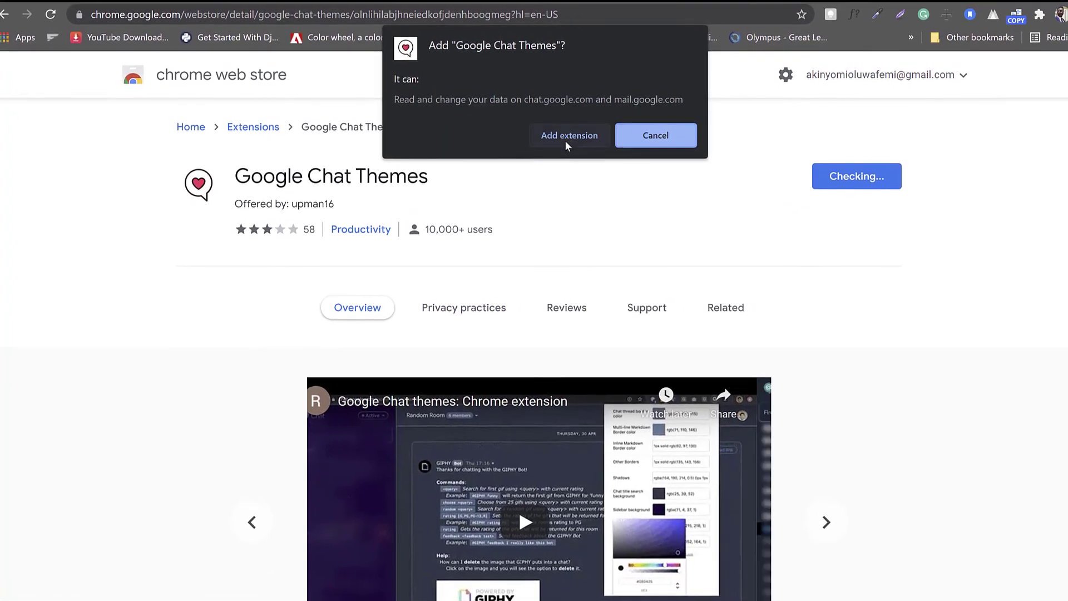
click(565, 139)
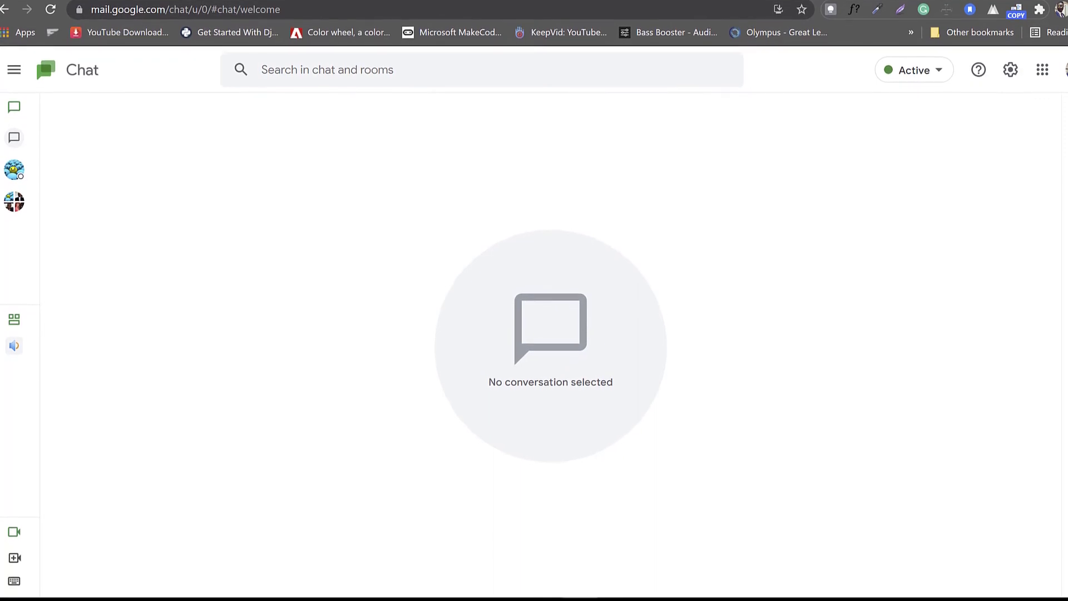
Step: Enable the Google Chat Themes extension on the extensions page, finding it with "the", and reload the Chat page
click(1067, 11)
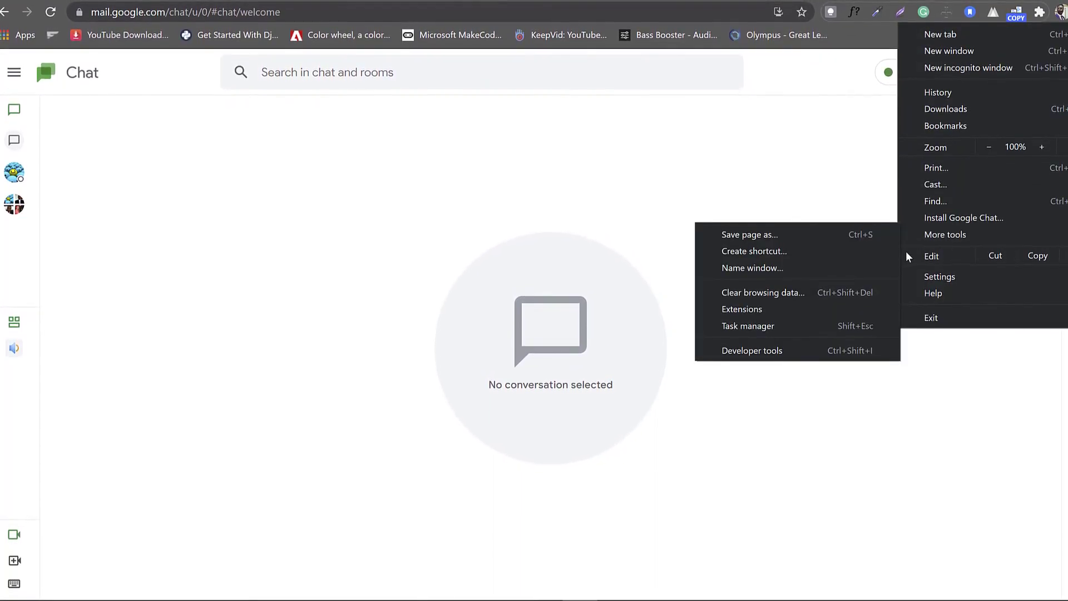
mouse_move(924, 240)
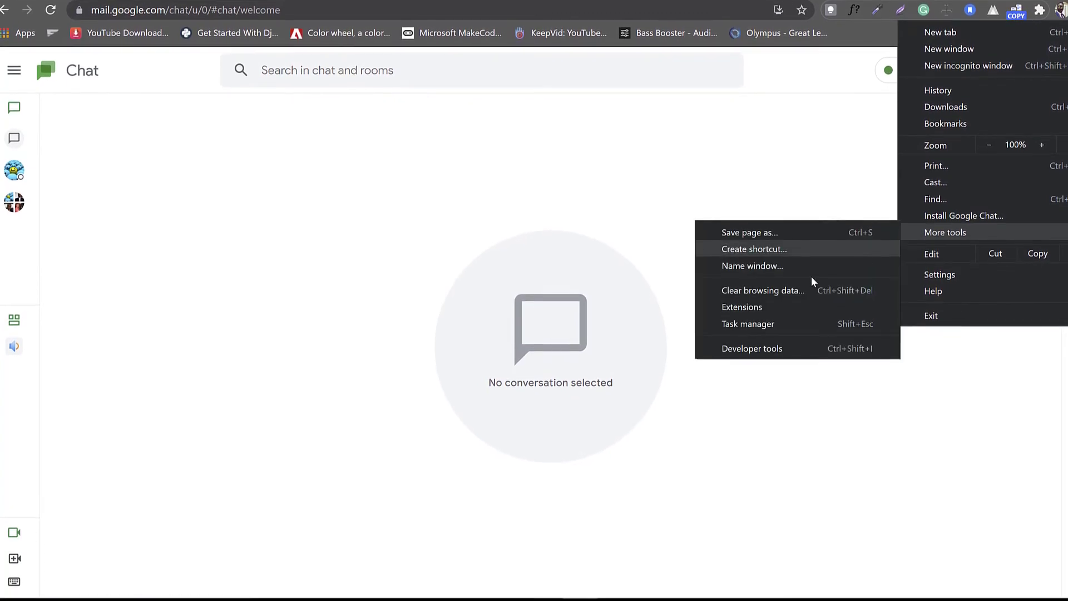
click(749, 306)
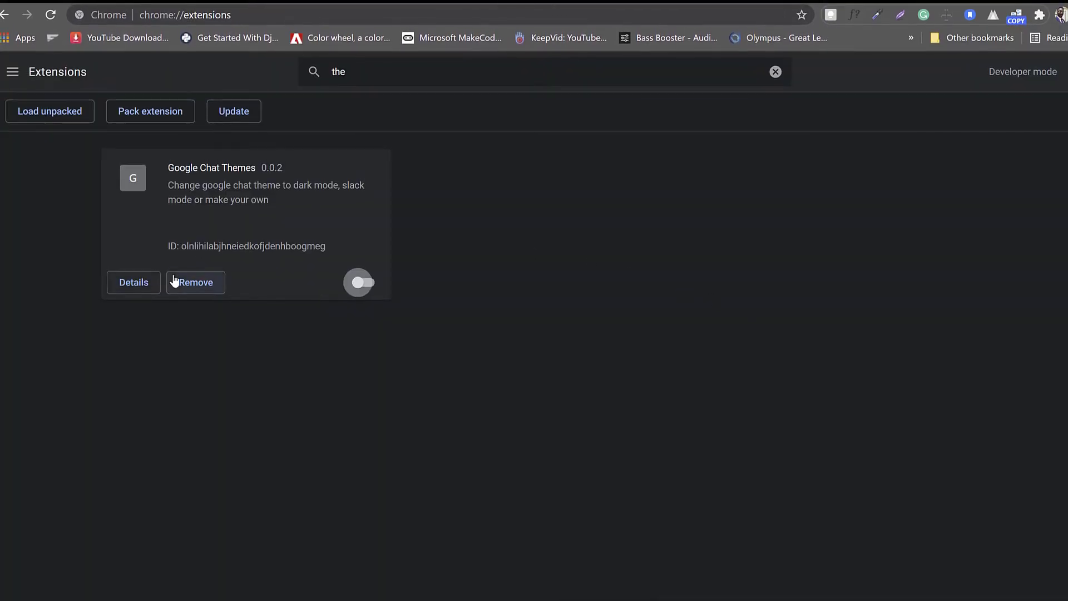
click(359, 280)
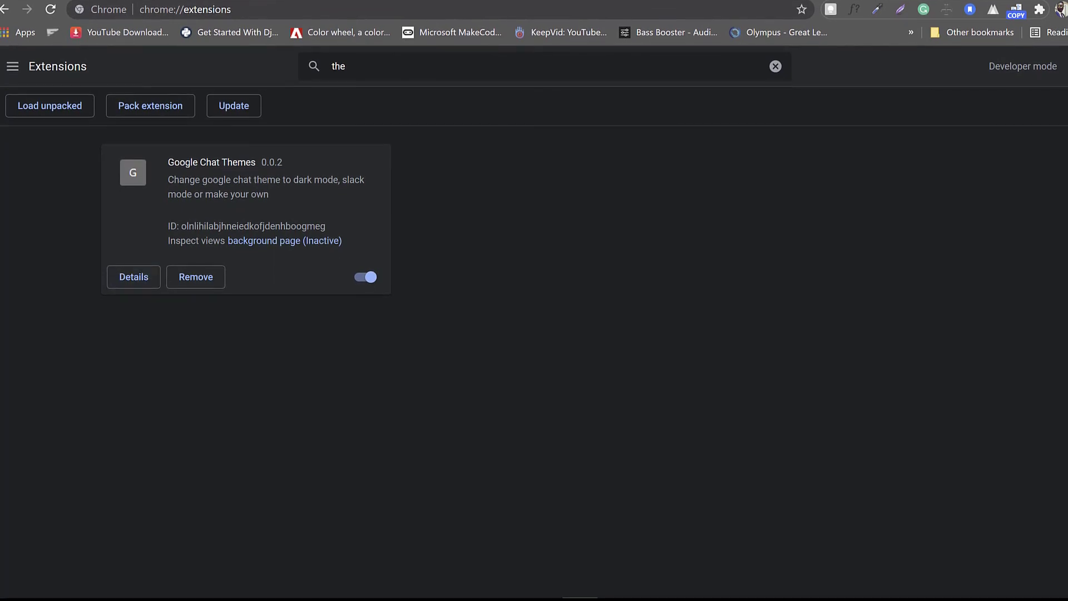
click(51, 1)
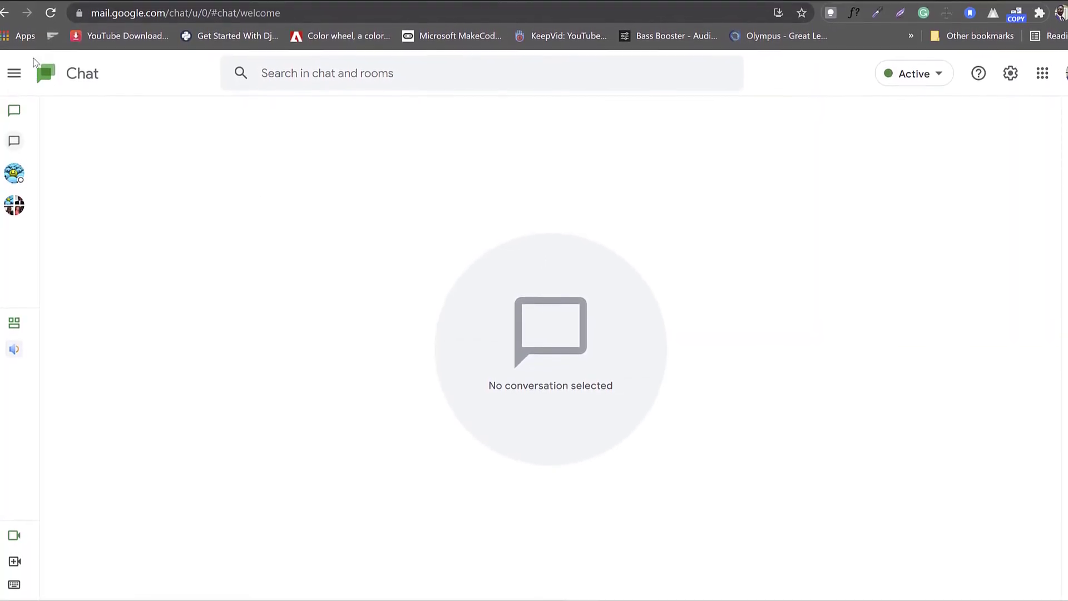
click(49, 13)
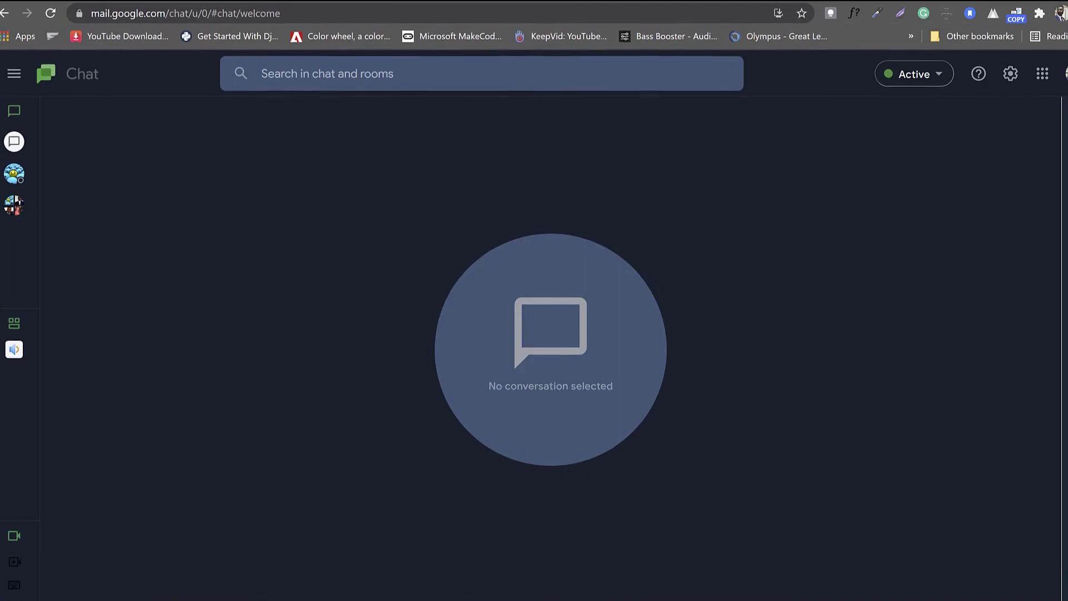
Step: Search Google for PWA in a new browser tab and dismiss the site's location permission request
key(ctrl+t)
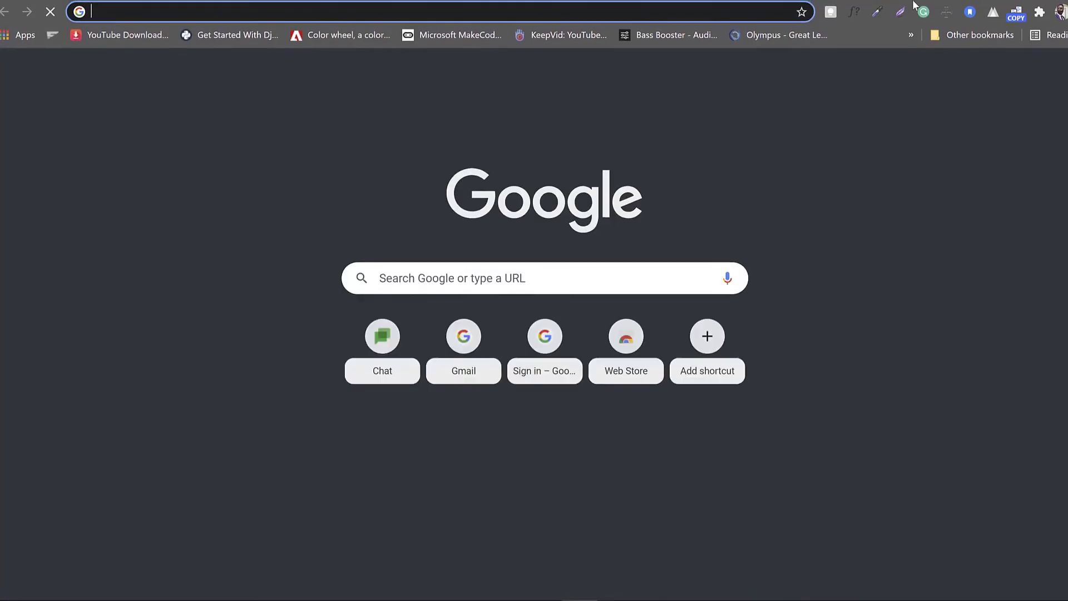
text(PWA)
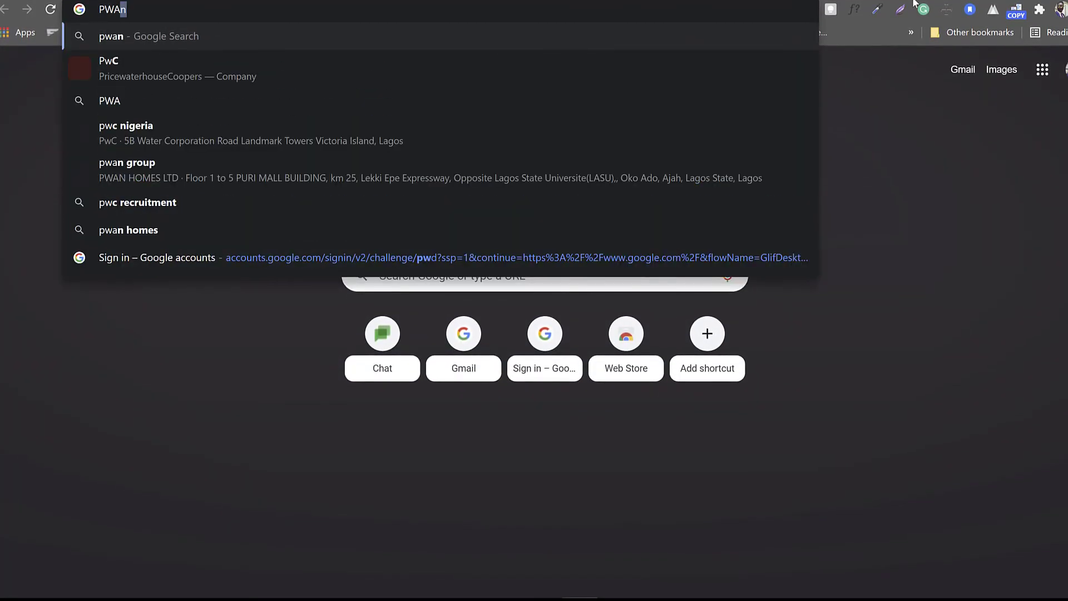
key(Return)
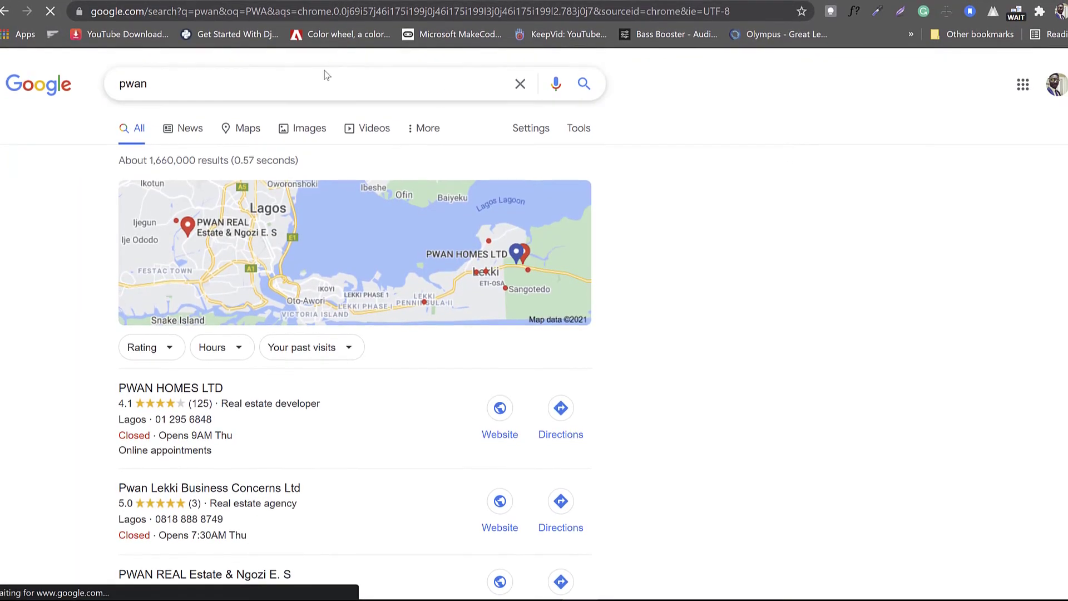
click(303, 88)
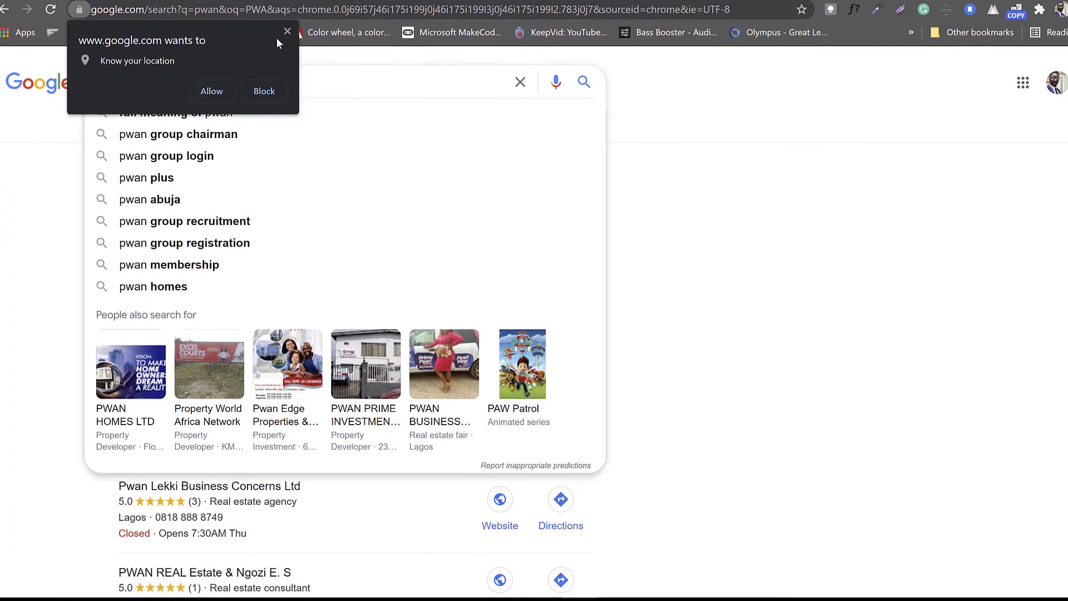
click(286, 35)
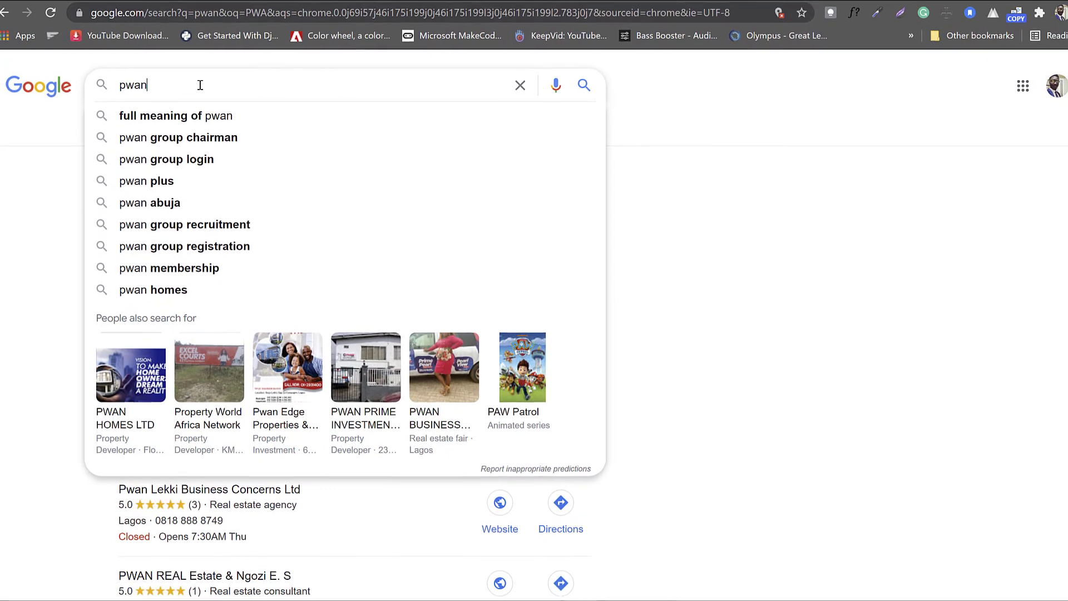
key(Return)
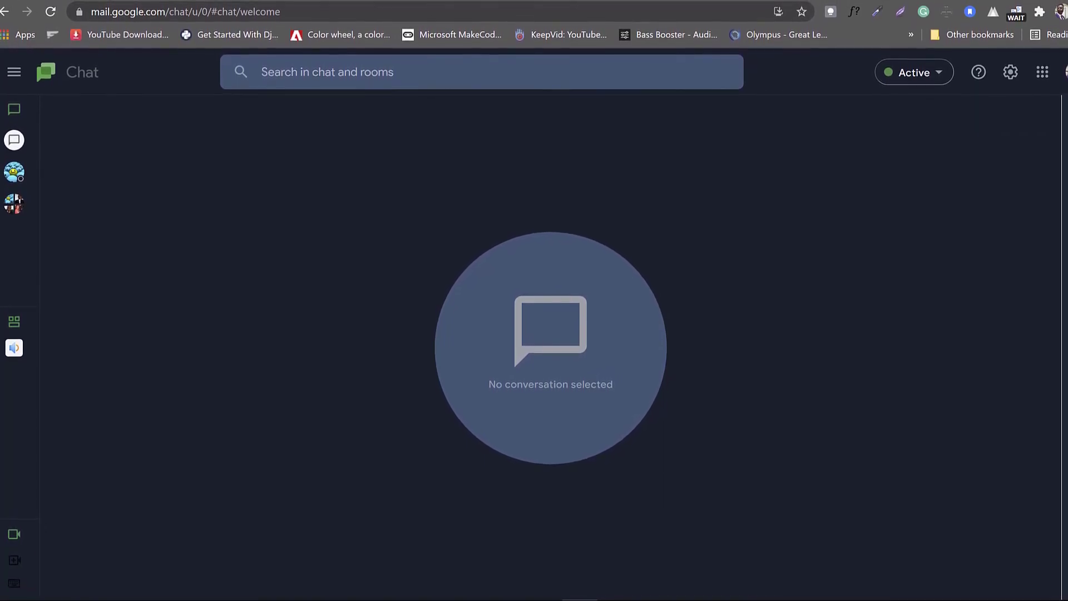
Step: Install Google Chat as a standalone app from its page in Chrome
click(1064, 12)
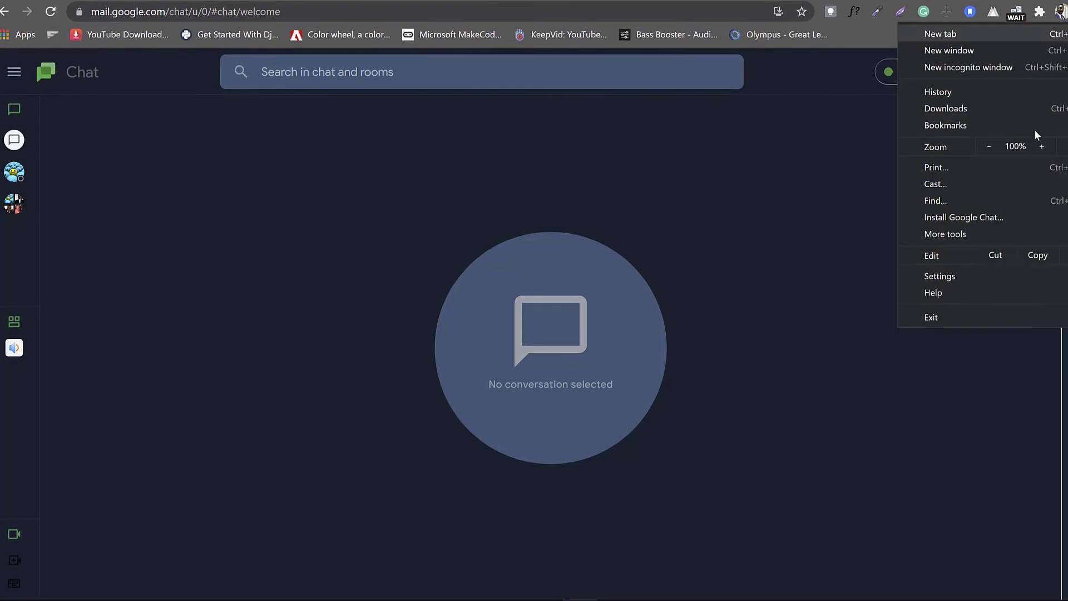
click(973, 219)
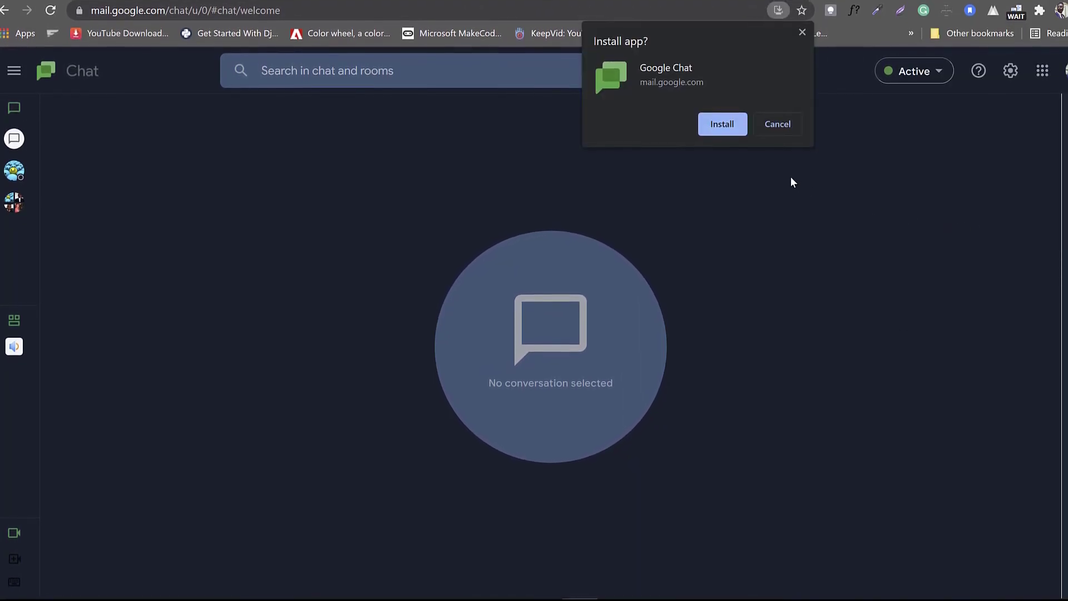
click(723, 129)
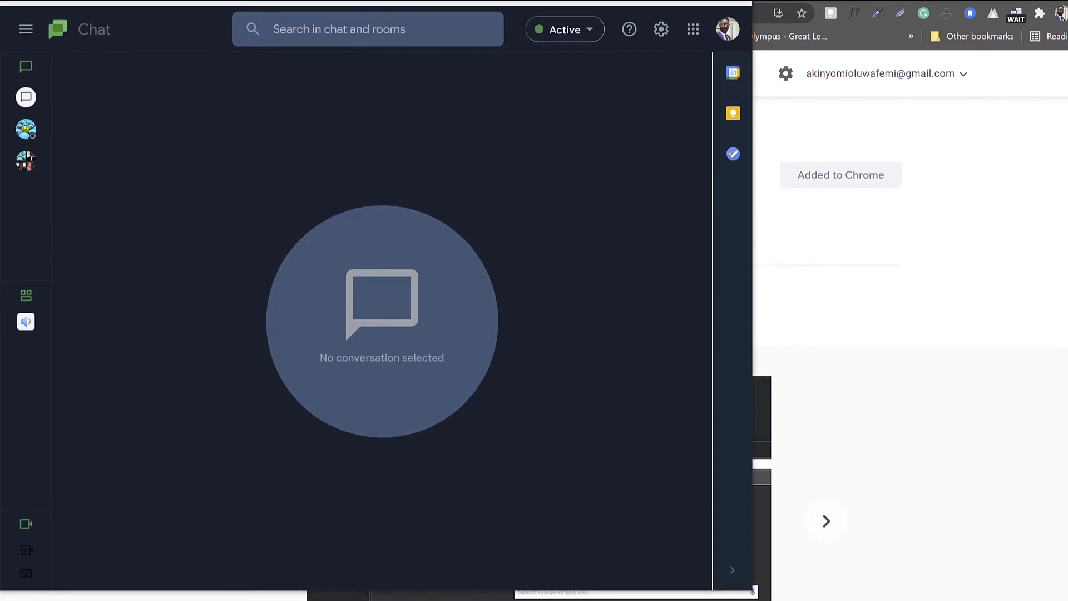
Step: Move the Chat app window to the middle of the desktop and open its app options
drag(221, 18, 412, 121)
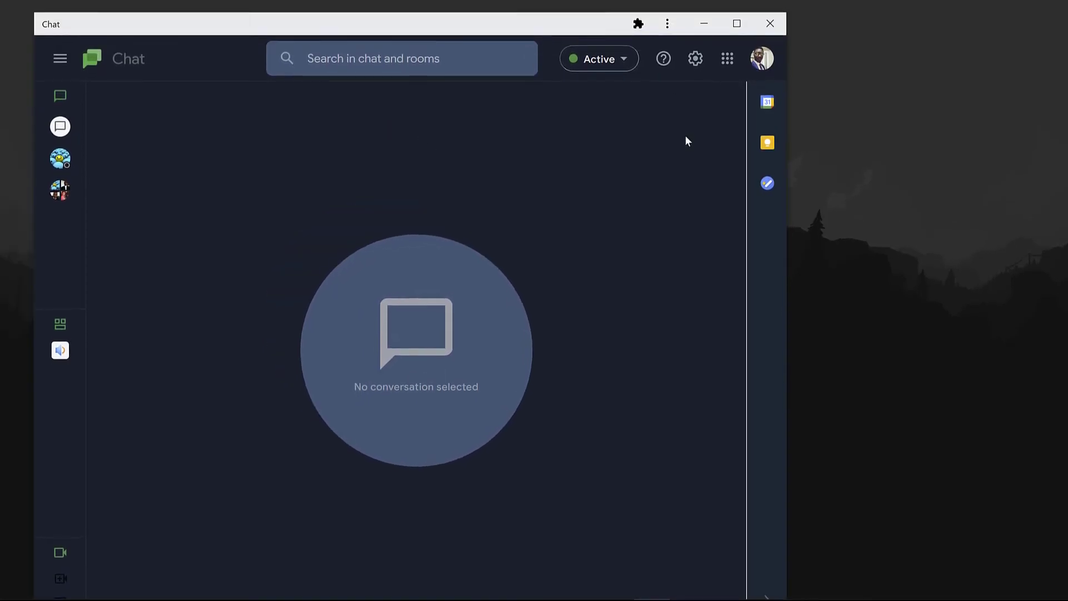
drag(504, 21, 688, 59)
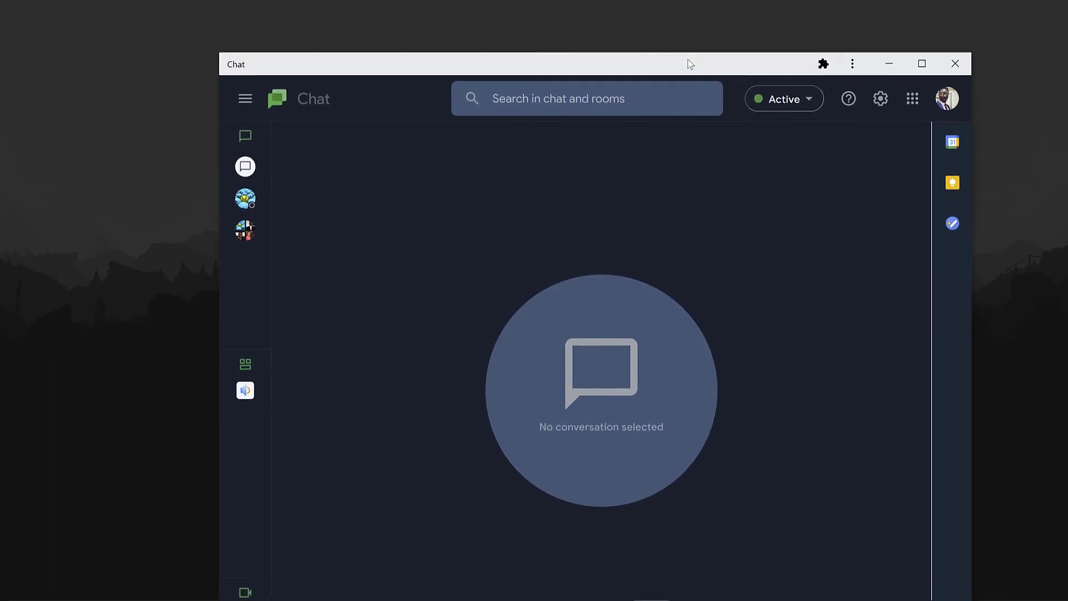
click(853, 65)
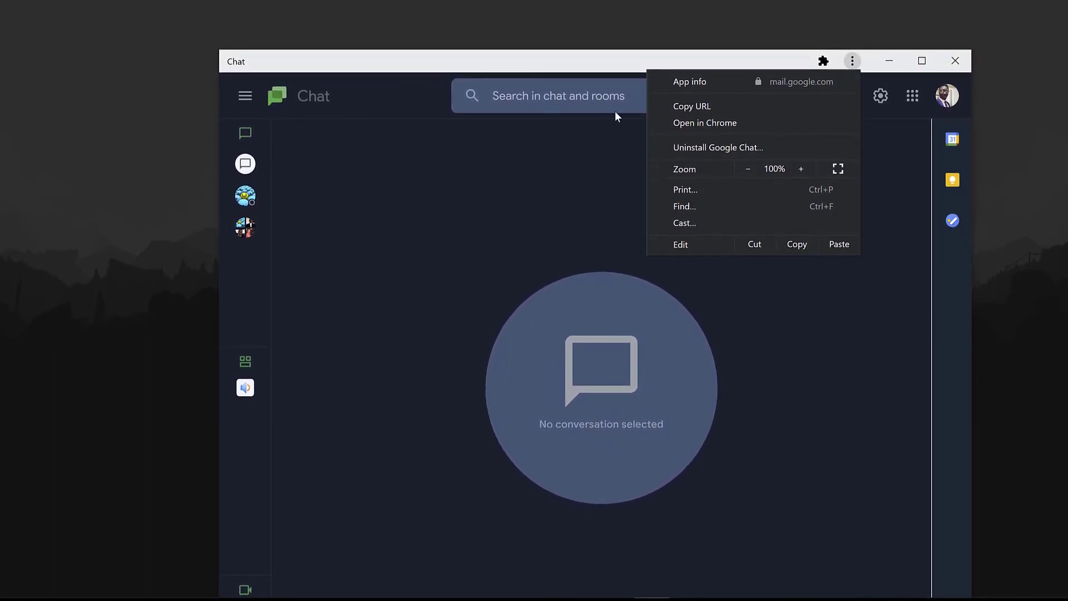
Step: Pin the running Google Chat app to the Windows taskbar and check its taskbar options
mouse_move(574, 596)
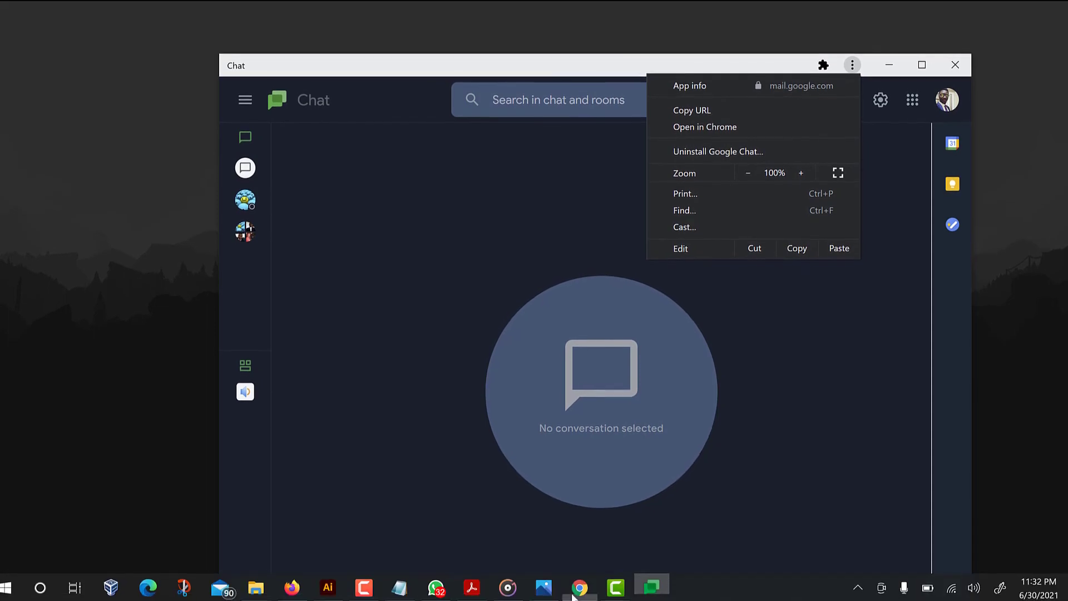
right_click(648, 586)
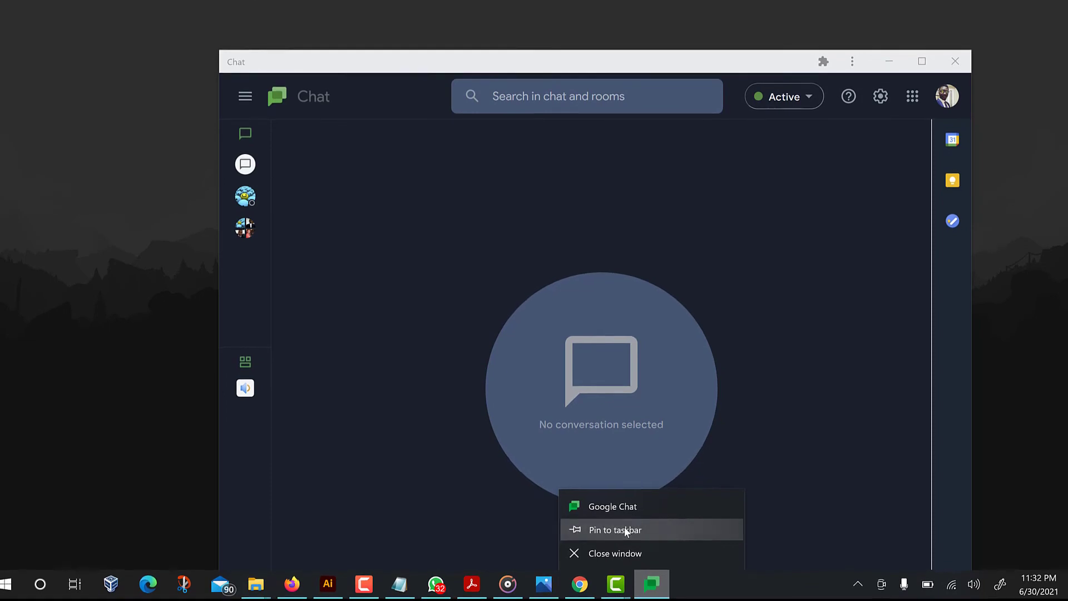
click(669, 515)
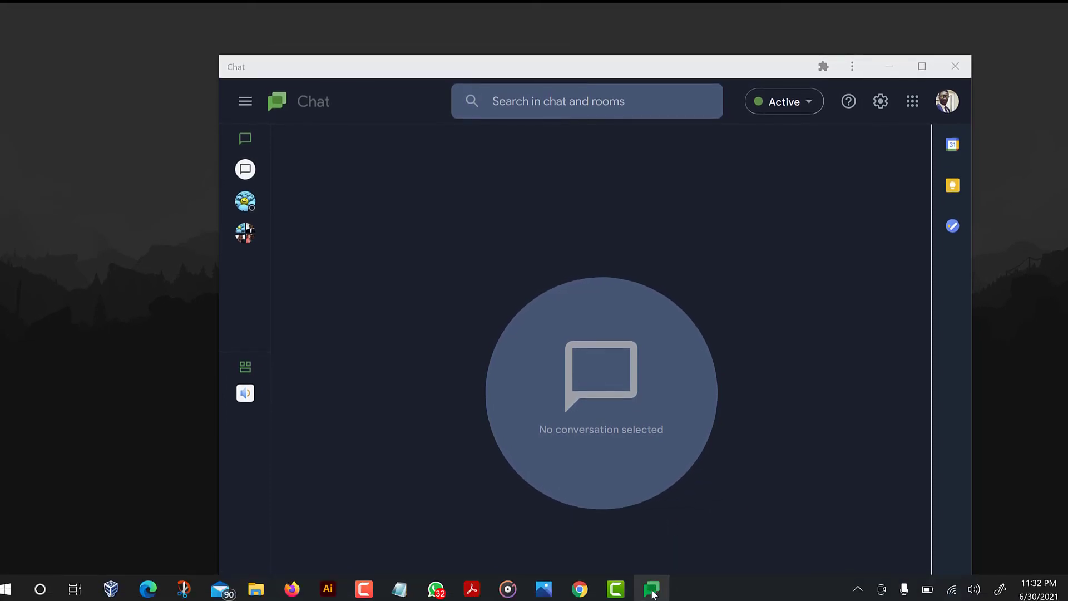
right_click(652, 585)
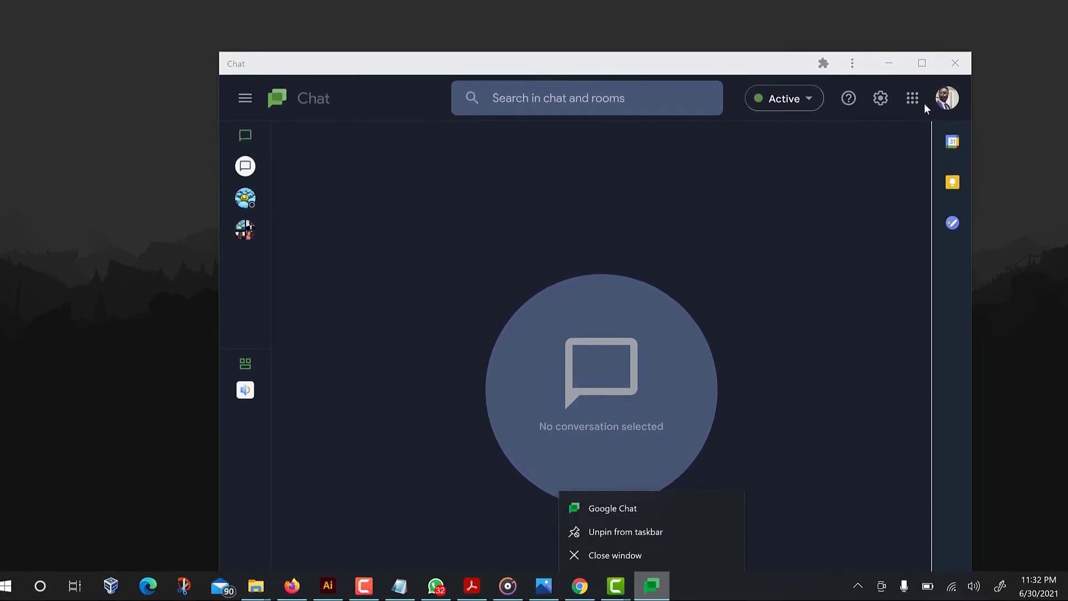
Step: Close and relaunch the Google Chat app, moving its reopened window up to the upper edge of the desktop
click(968, 66)
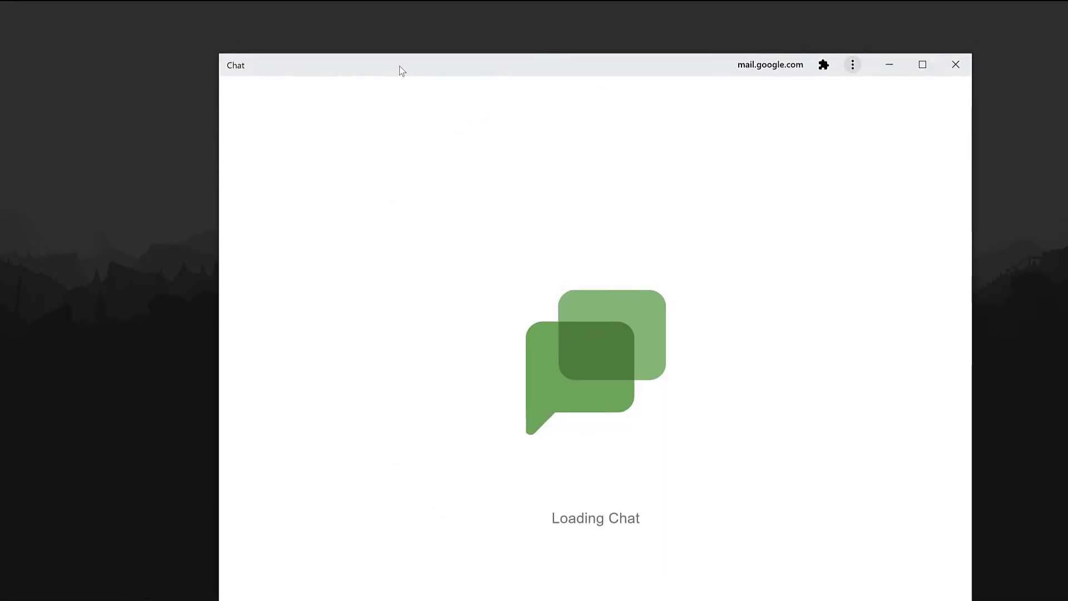
drag(400, 66, 372, 37)
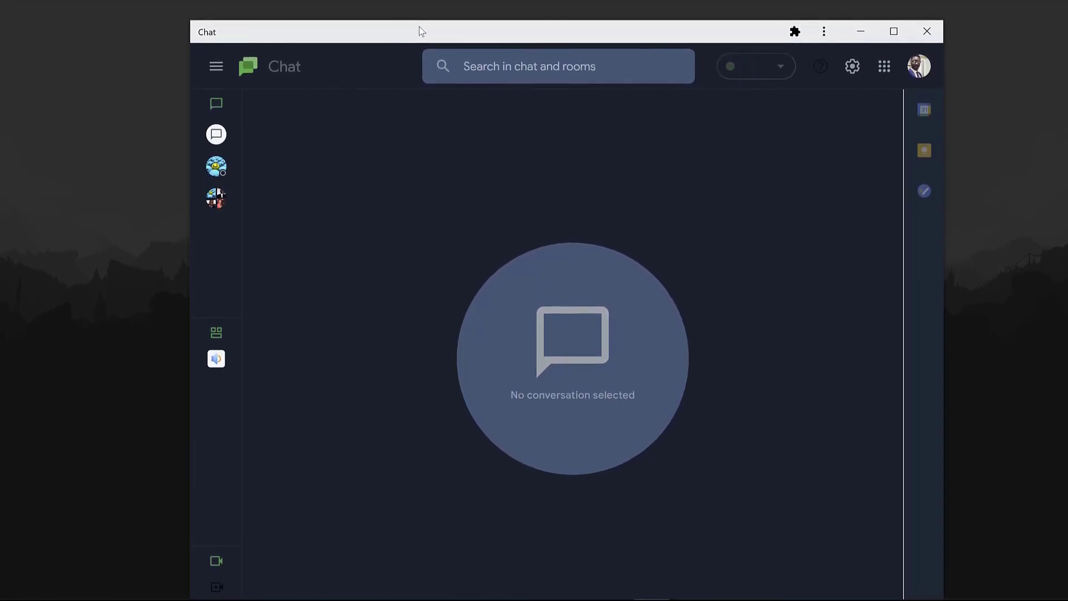
drag(419, 30, 405, 2)
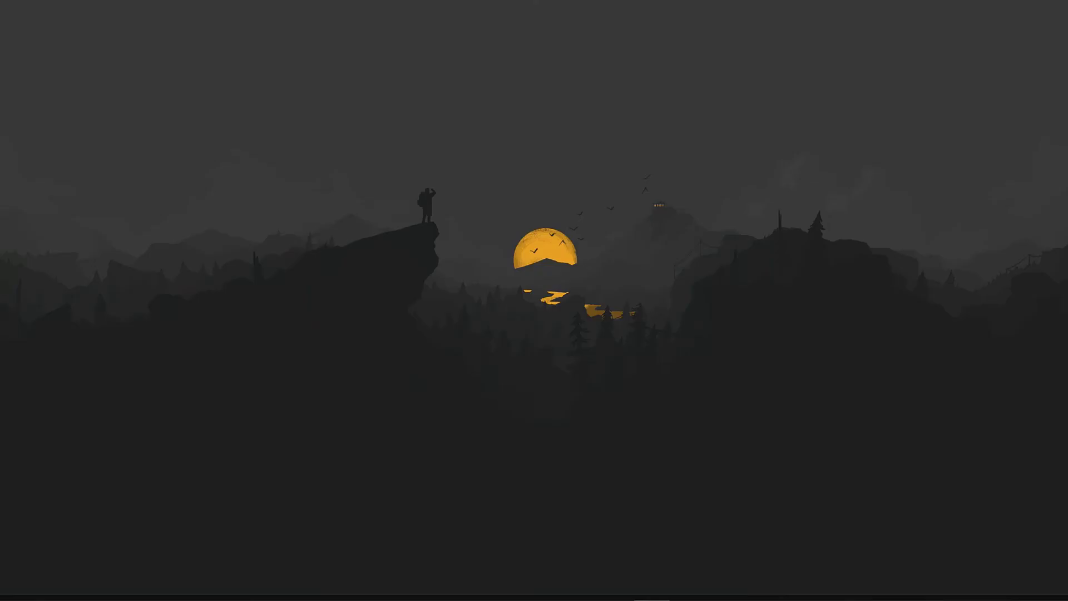